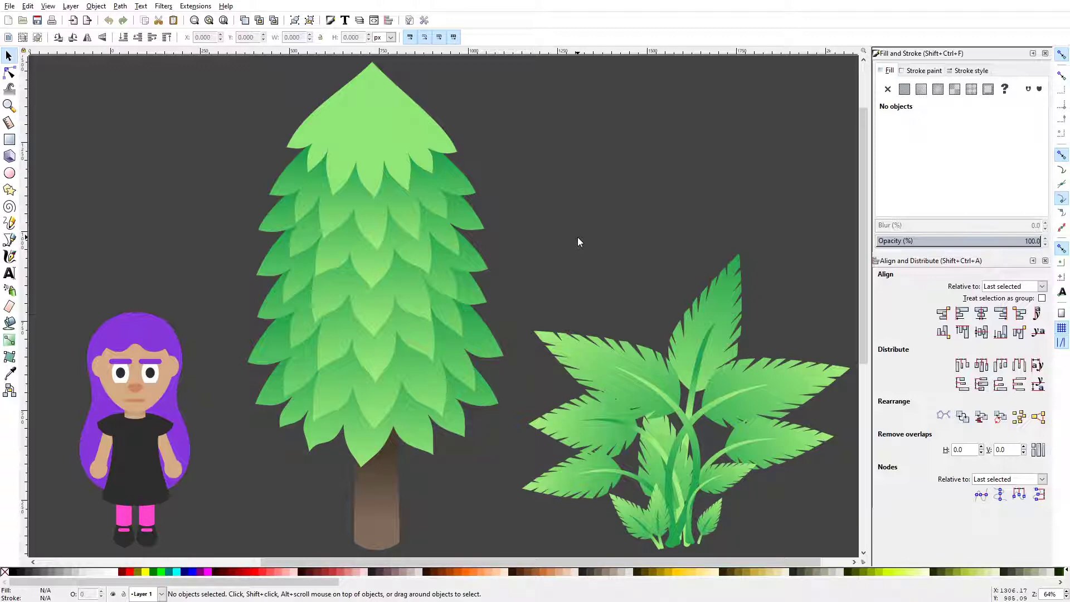
Pan around the illustrations, selecting the girl, the tree's upper leaf and the plant group in turn.
{"action": "mouse_move", "coordinate": [533, 259]}
{"action": "left_mouse_down"}
{"action": "mouse_move", "coordinate": [506, 255]}
{"action": "mouse_move", "coordinate": [528, 253]}
{"action": "left_mouse_up"}
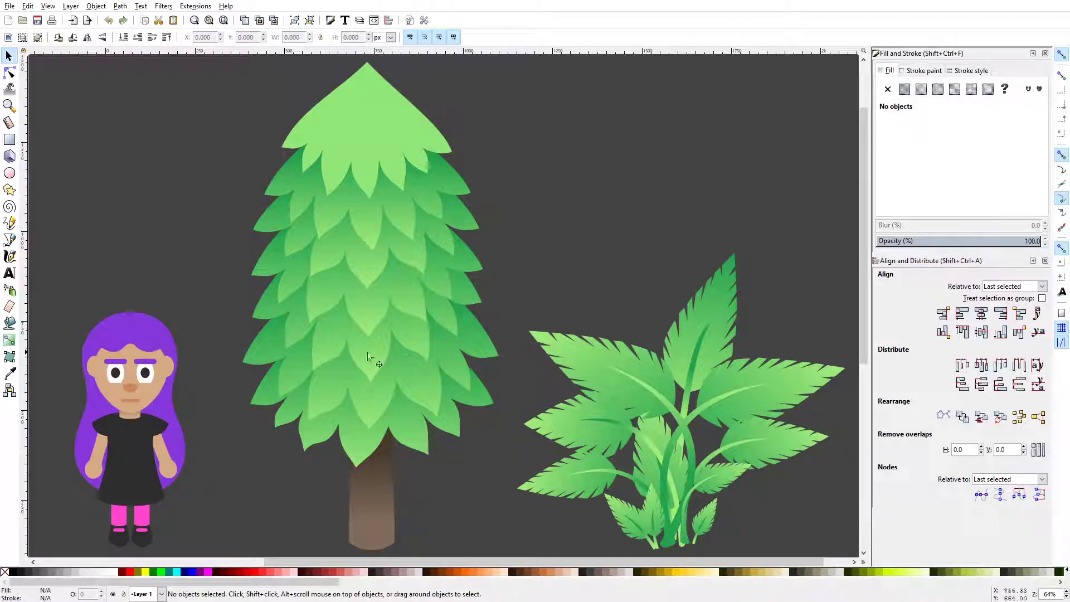
{"action": "left_click_drag", "start_coordinate": [406, 344], "coordinate": [491, 299]}
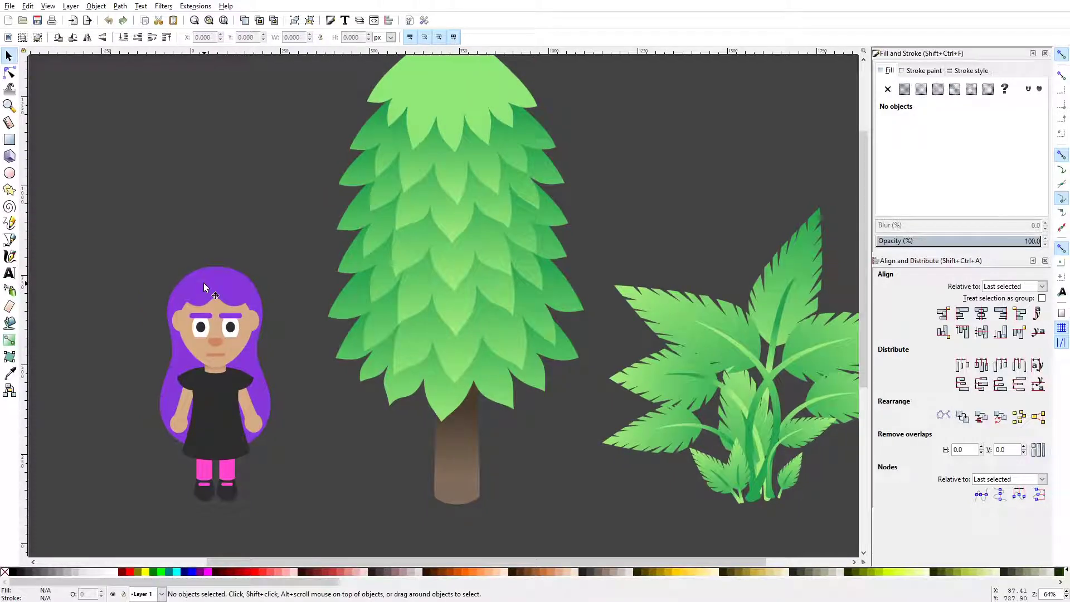
{"action": "left_click", "coordinate": [219, 282]}
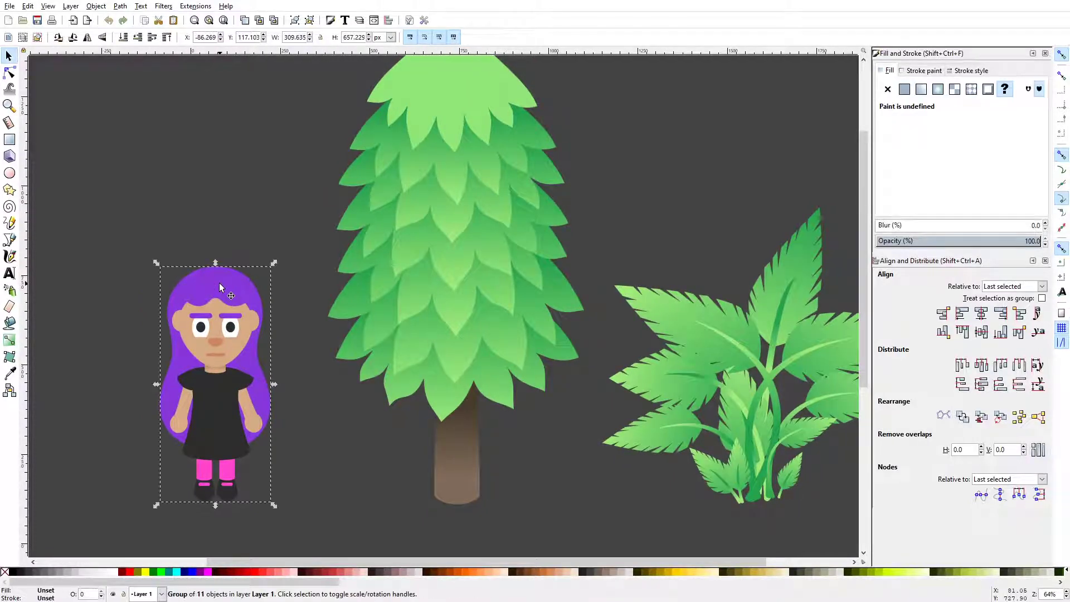
{"action": "left_click_drag", "start_coordinate": [432, 258], "coordinate": [363, 301]}
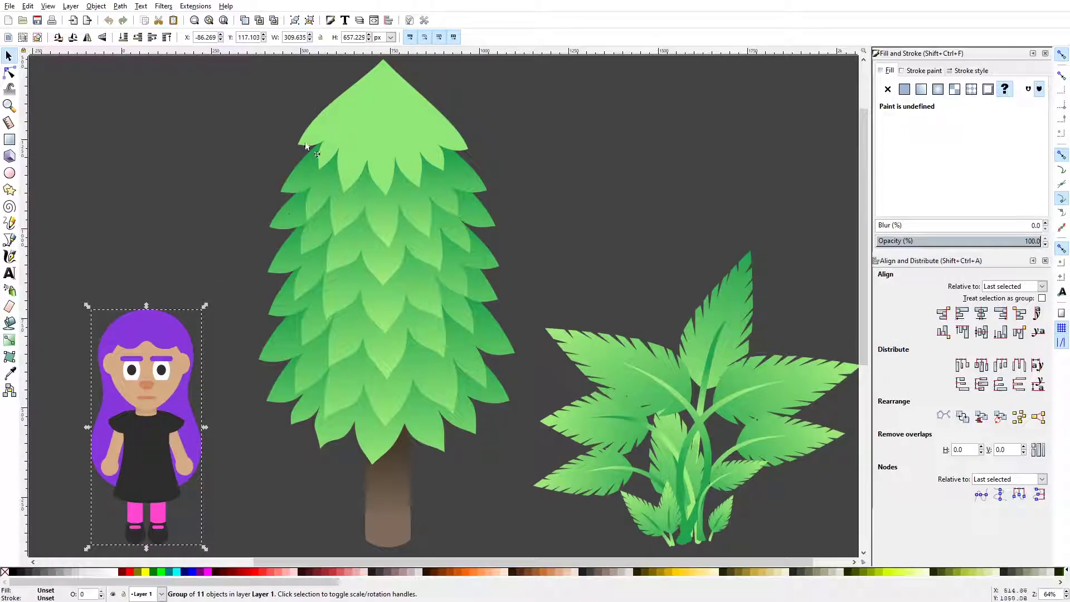
{"action": "left_click", "coordinate": [307, 230]}
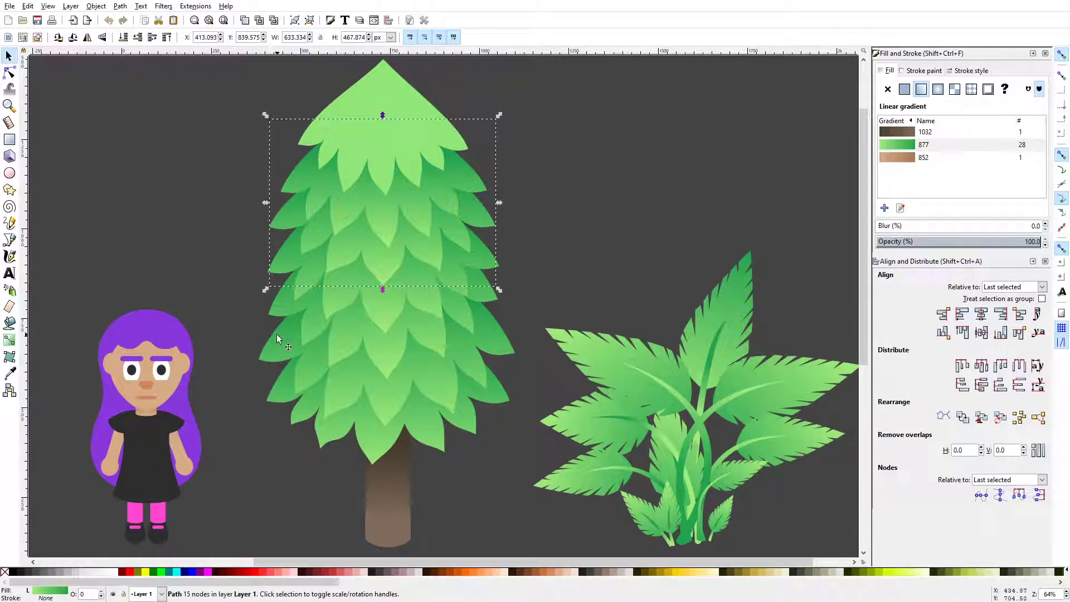
{"action": "left_click", "coordinate": [602, 364]}
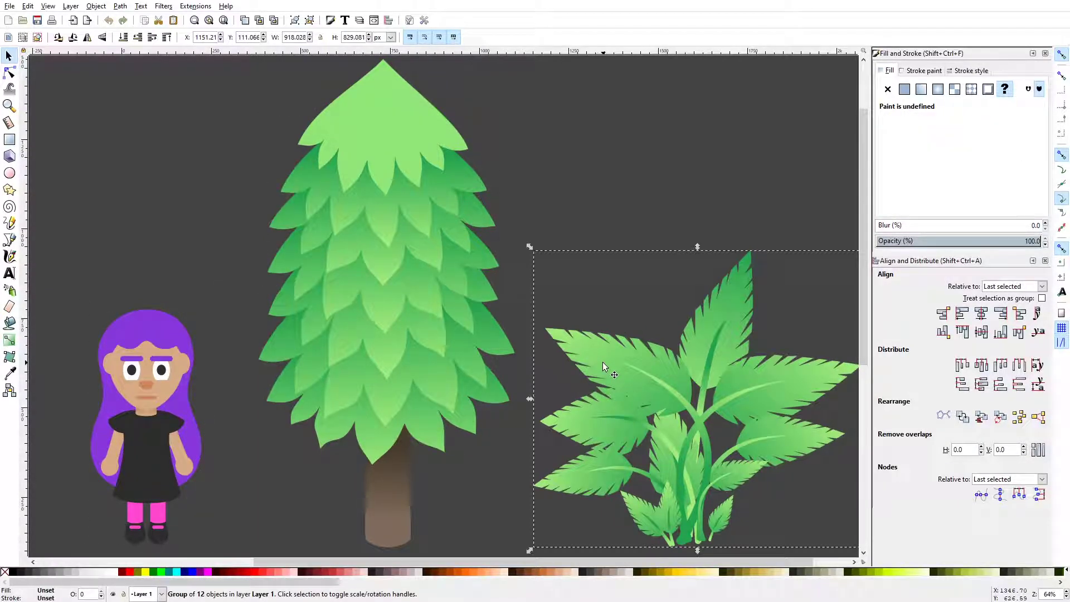
{"action": "left_click", "coordinate": [152, 331]}
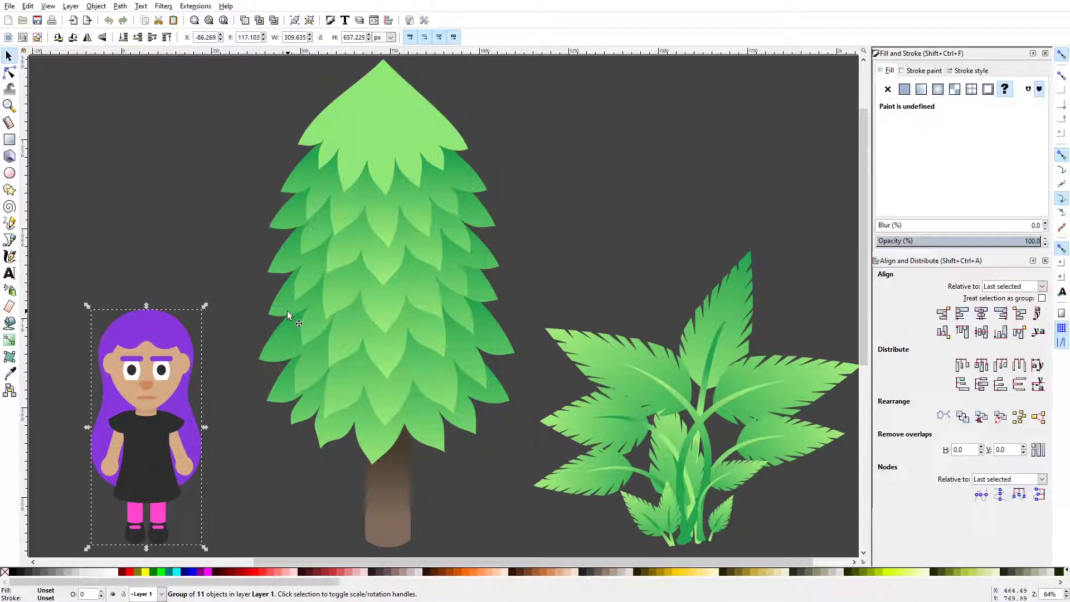
{"action": "scroll", "coordinate": [511, 312], "scroll_direction": "right", "scroll_amount": 1}
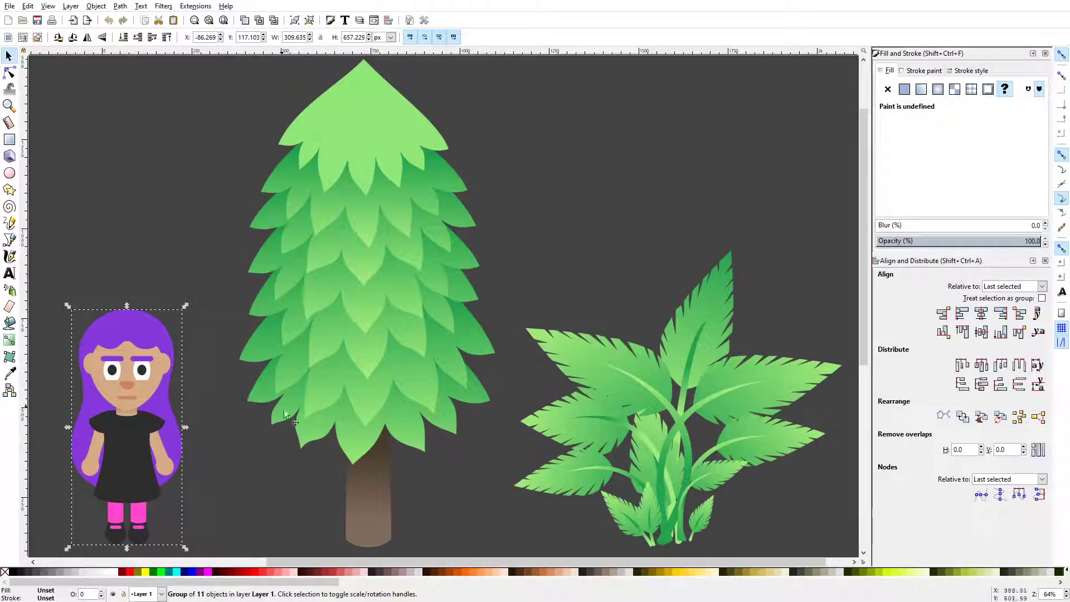
Move the girl far left of the tree, zoom in, and paste a duplicate beside her.
{"action": "left_click_drag", "start_coordinate": [203, 349], "coordinate": [675, 269]}
{"action": "left_click_drag", "start_coordinate": [522, 344], "coordinate": [250, 353]}
{"action": "scroll", "coordinate": [390, 331], "scroll_direction": "up", "scroll_amount": 1}
{"action": "left_click_drag", "start_coordinate": [439, 332], "coordinate": [413, 303]}
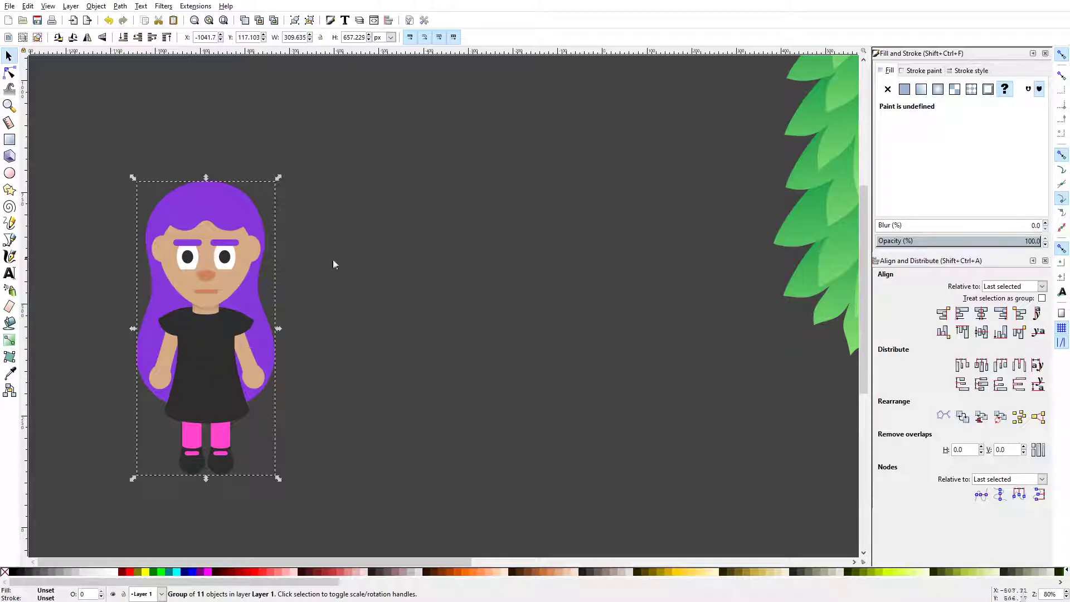
{"action": "key", "text": "ctrl+v"}
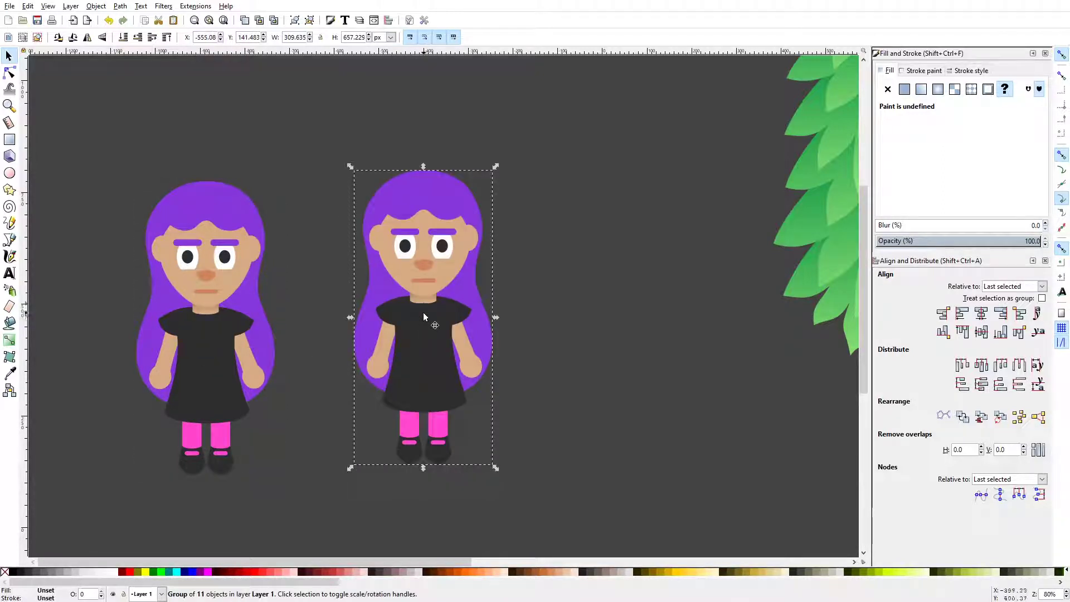
{"action": "left_click_drag", "start_coordinate": [423, 312], "coordinate": [428, 318]}
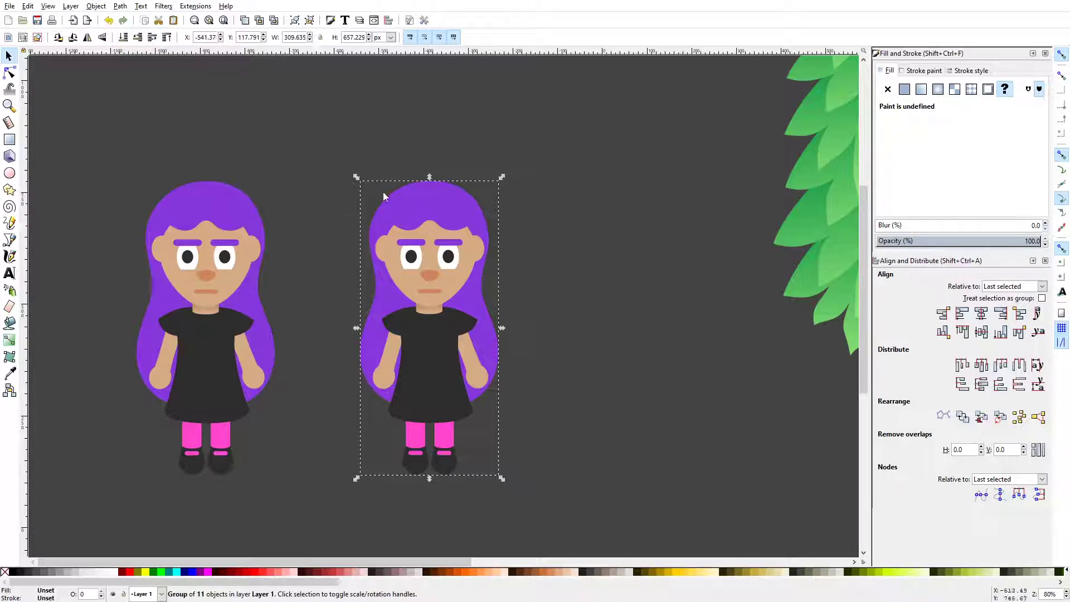
Ungroup the copied girl and try a Path union on her parts.
{"action": "left_click", "coordinate": [96, 7]}
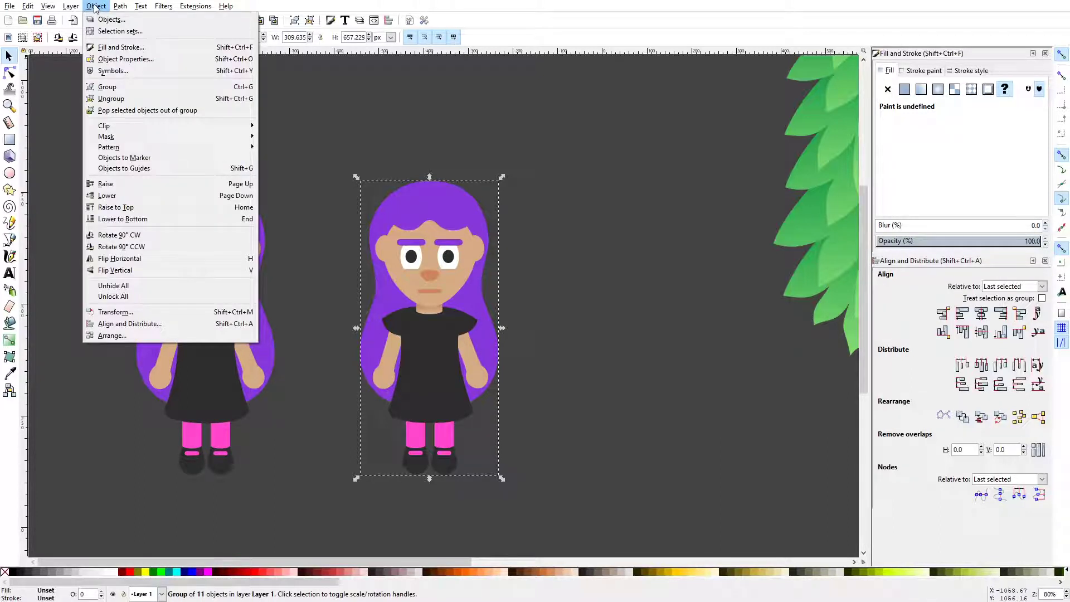
{"action": "left_click", "coordinate": [208, 101]}
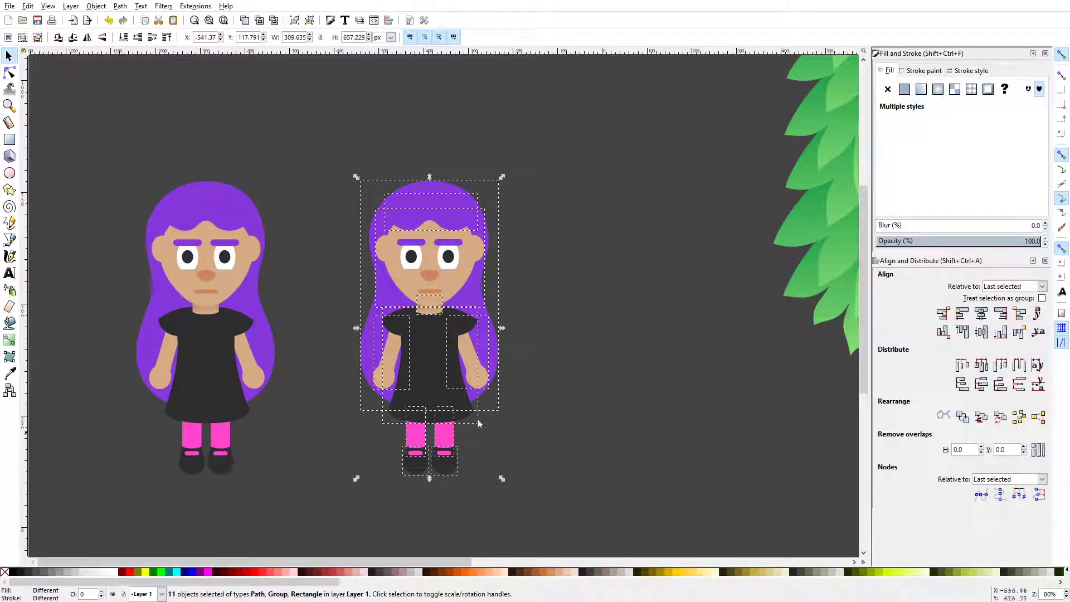
{"action": "left_click", "coordinate": [120, 6]}
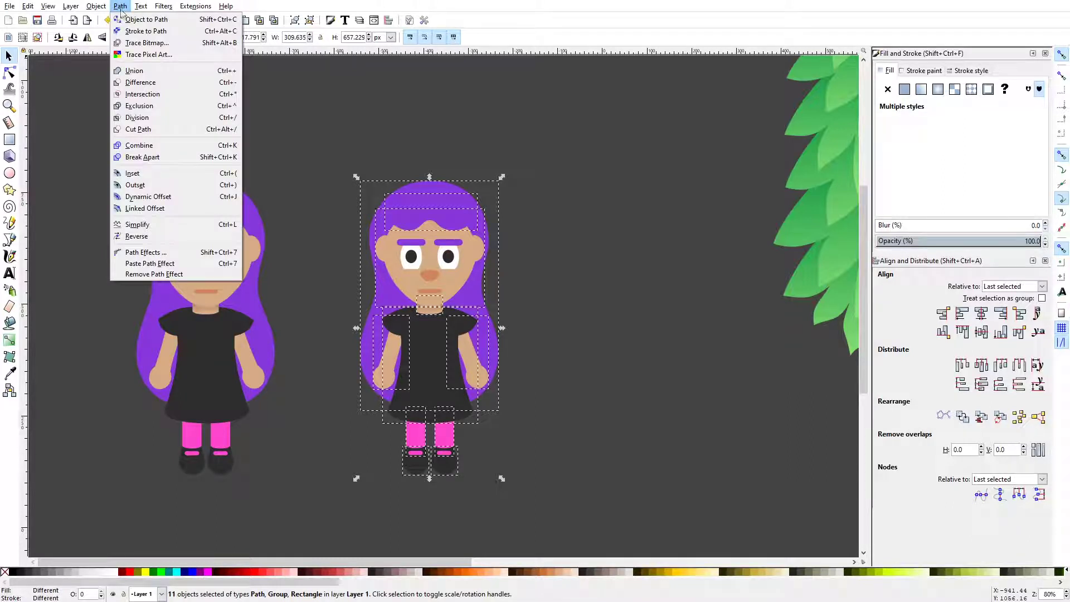
{"action": "left_click", "coordinate": [169, 69]}
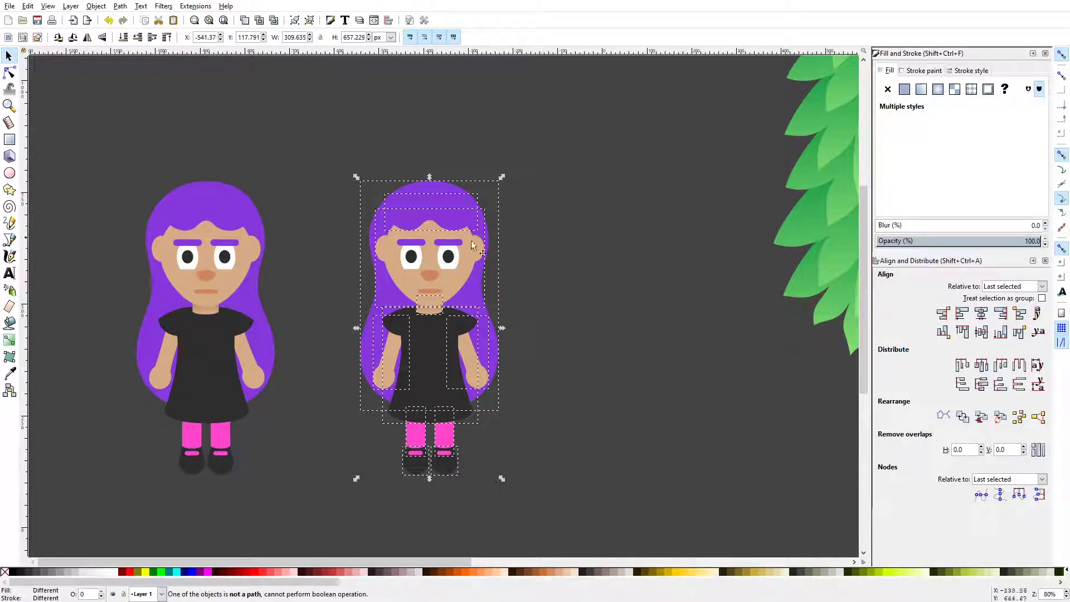
Ungroup the copy's nested head and face groups, then rubber-band select all her pieces.
{"action": "left_click", "coordinate": [450, 257]}
{"action": "left_click", "coordinate": [549, 231]}
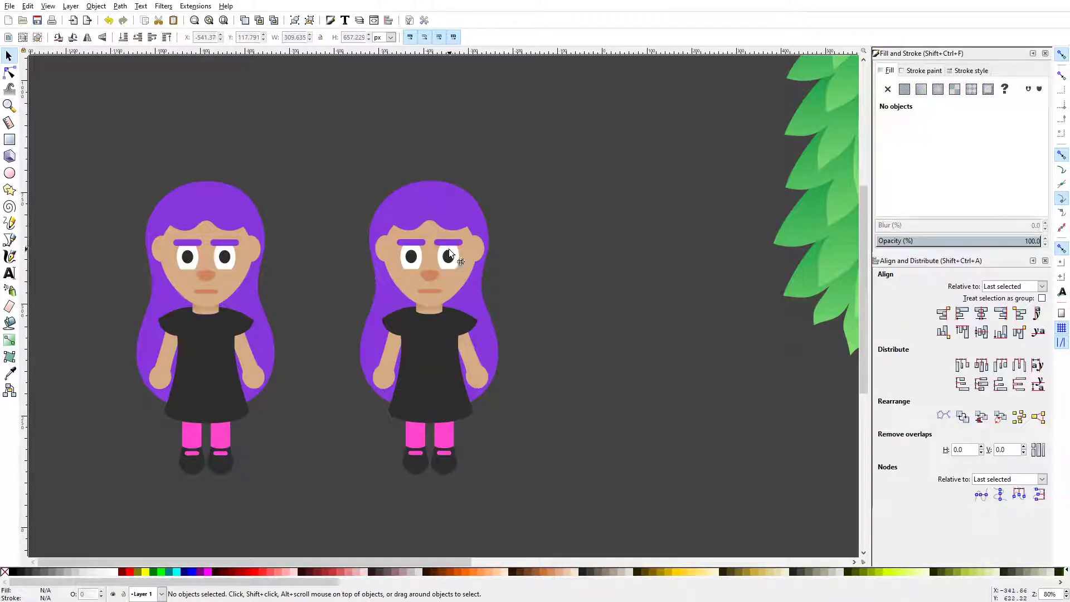
{"action": "left_click", "coordinate": [460, 255]}
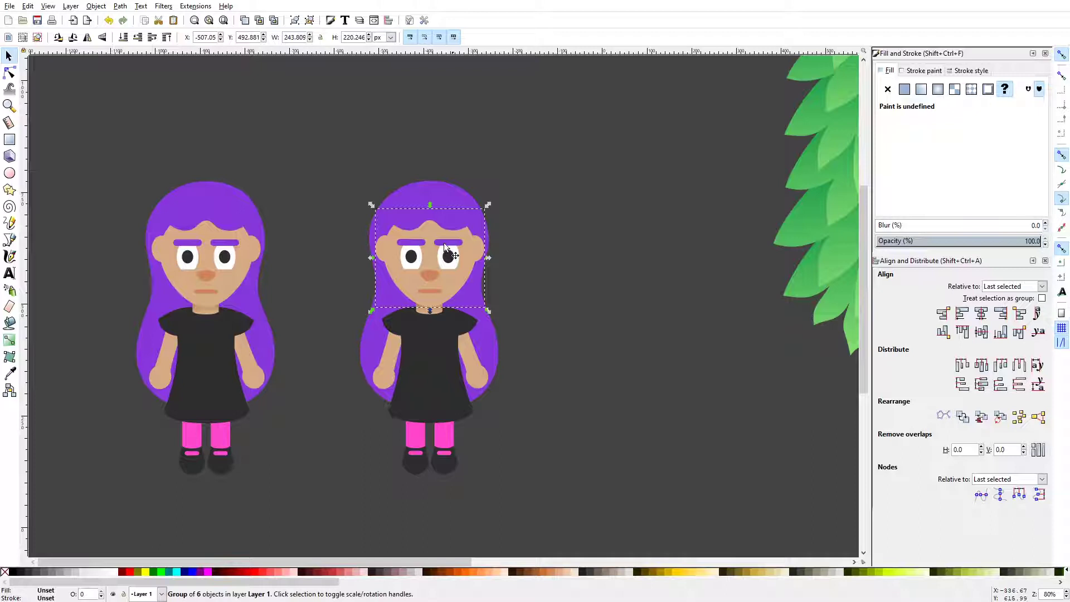
{"action": "left_click", "coordinate": [95, 6]}
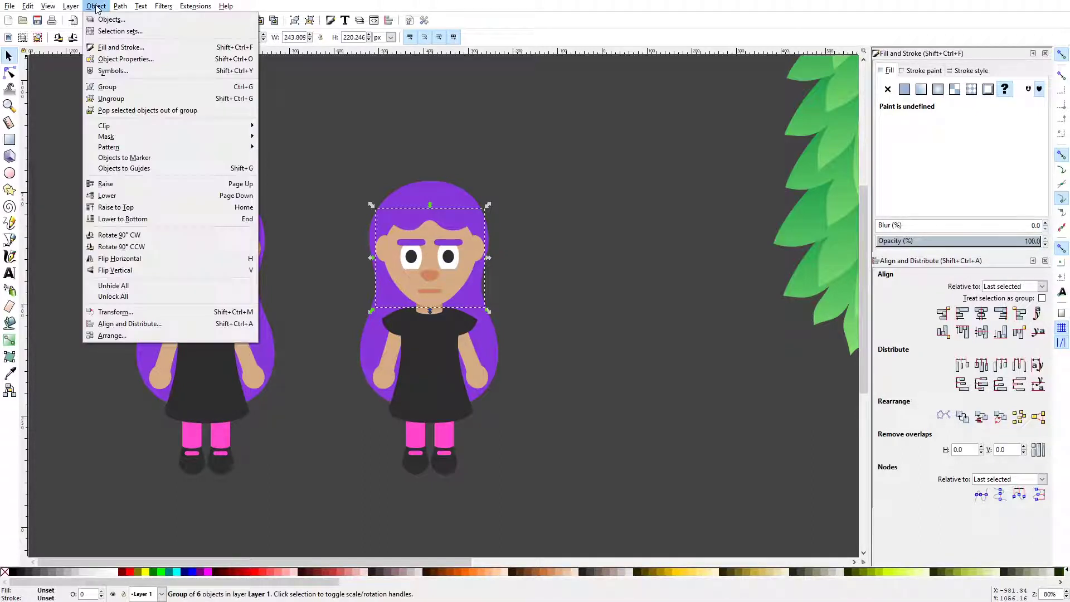
{"action": "left_click", "coordinate": [111, 98]}
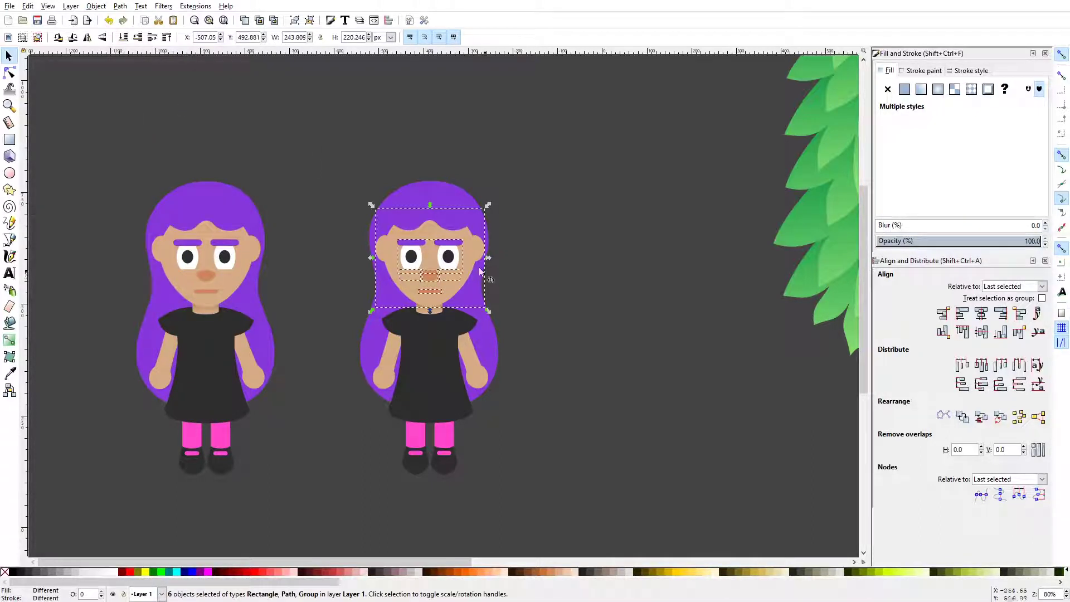
{"action": "left_click", "coordinate": [97, 7]}
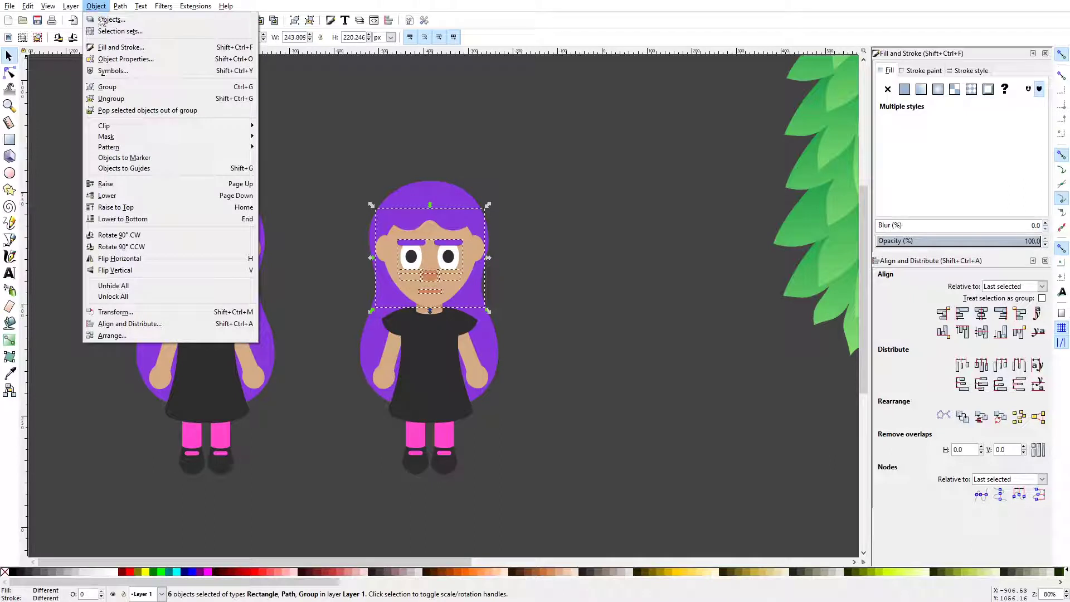
{"action": "left_click", "coordinate": [111, 98]}
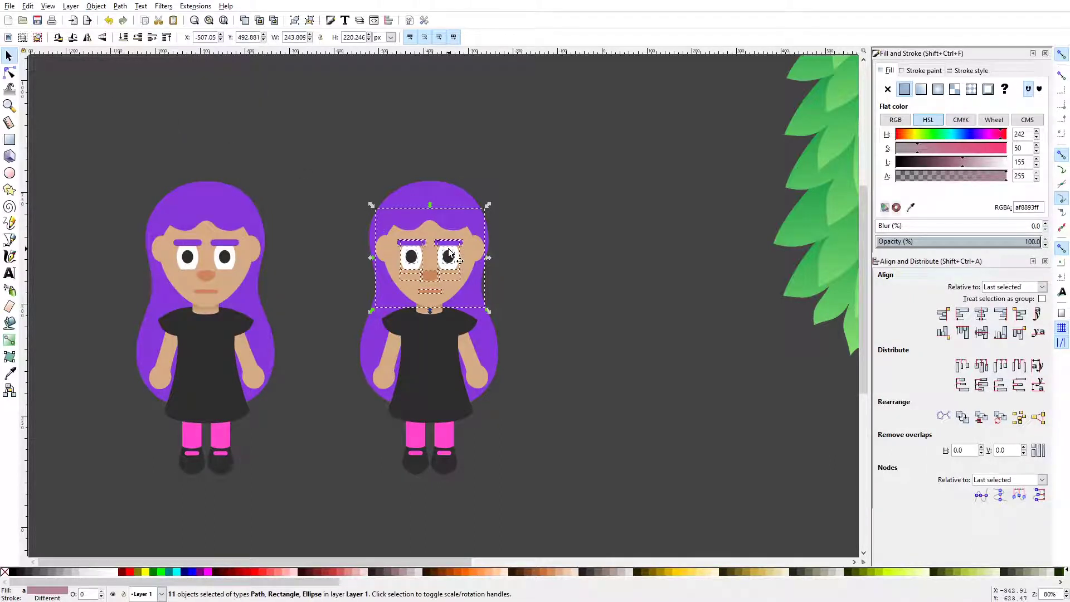
{"action": "left_click", "coordinate": [540, 247]}
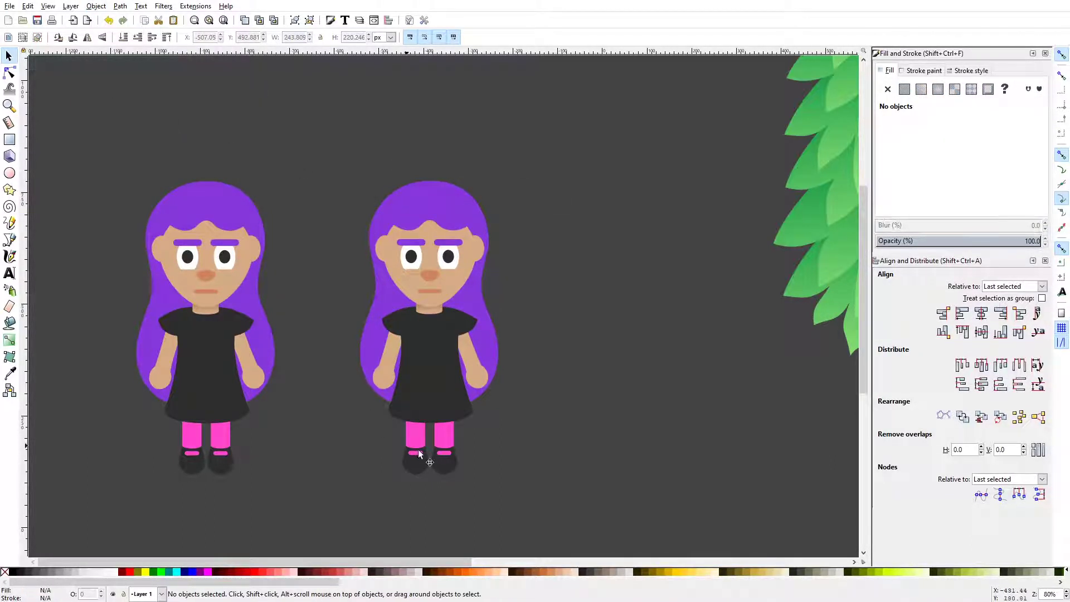
{"action": "left_click_drag", "start_coordinate": [327, 136], "coordinate": [537, 497]}
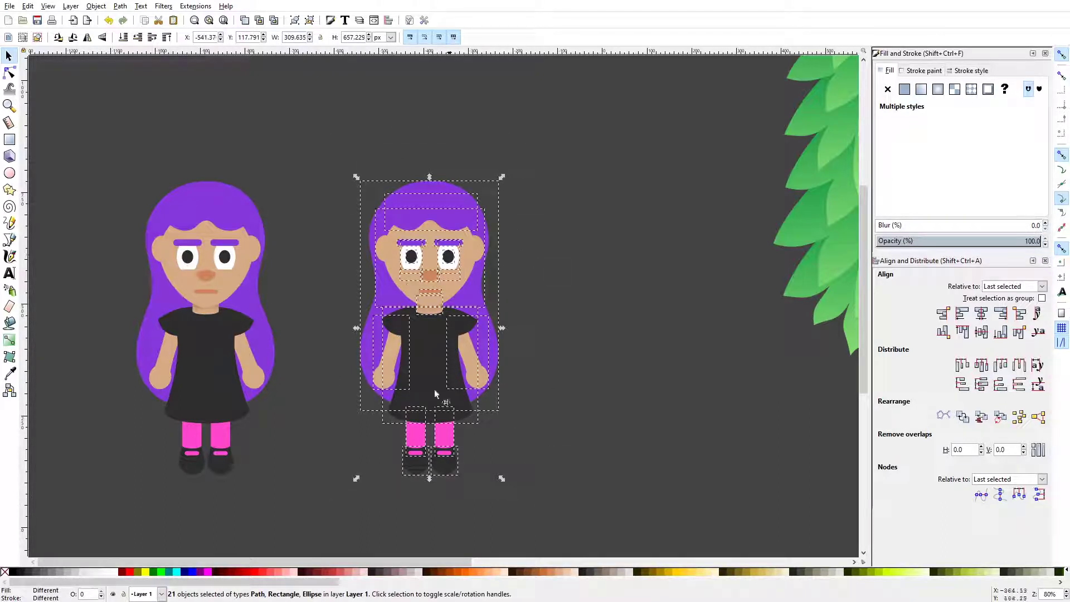
Apply Path > Union to fuse the selected pieces into one purple silhouette path.
{"action": "left_click", "coordinate": [121, 6]}
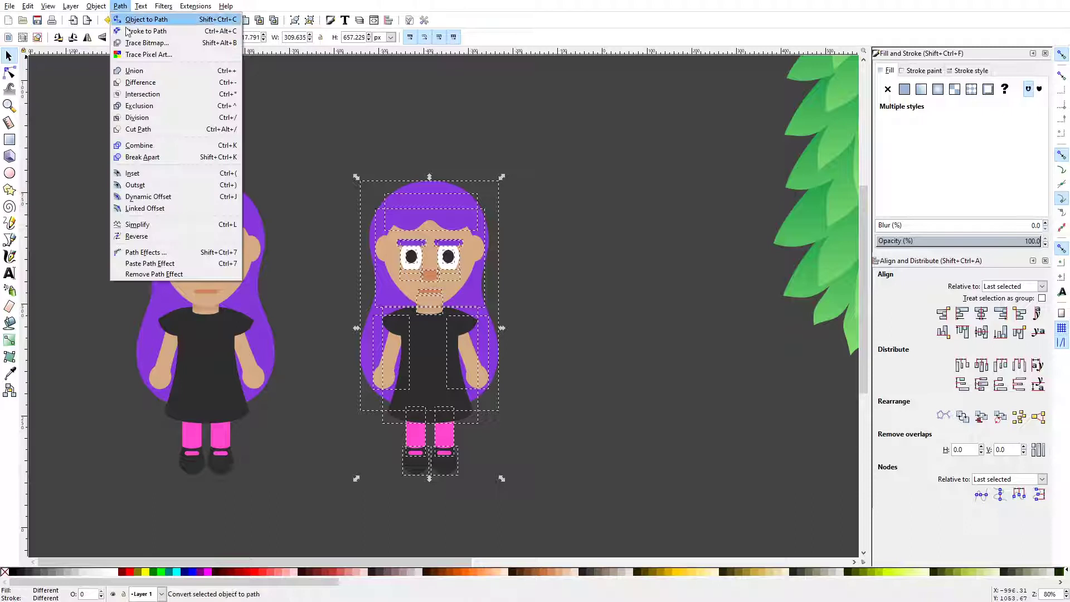
{"action": "left_click", "coordinate": [137, 70]}
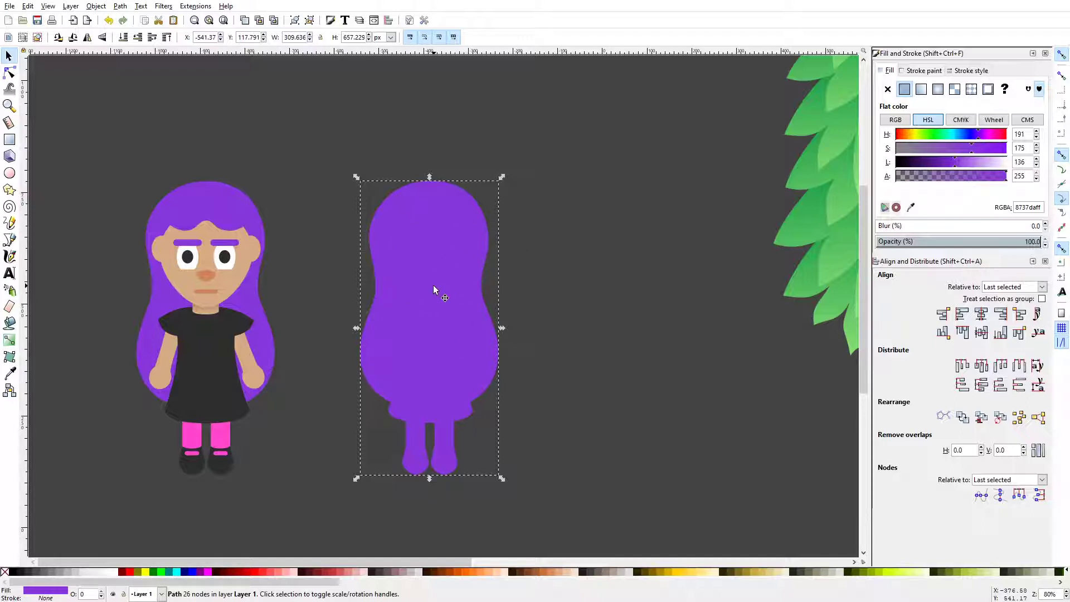
Give the silhouette a flat white stroke 30 px wide, then deselect it.
{"action": "left_click", "coordinate": [439, 237]}
{"action": "left_click", "coordinate": [916, 71]}
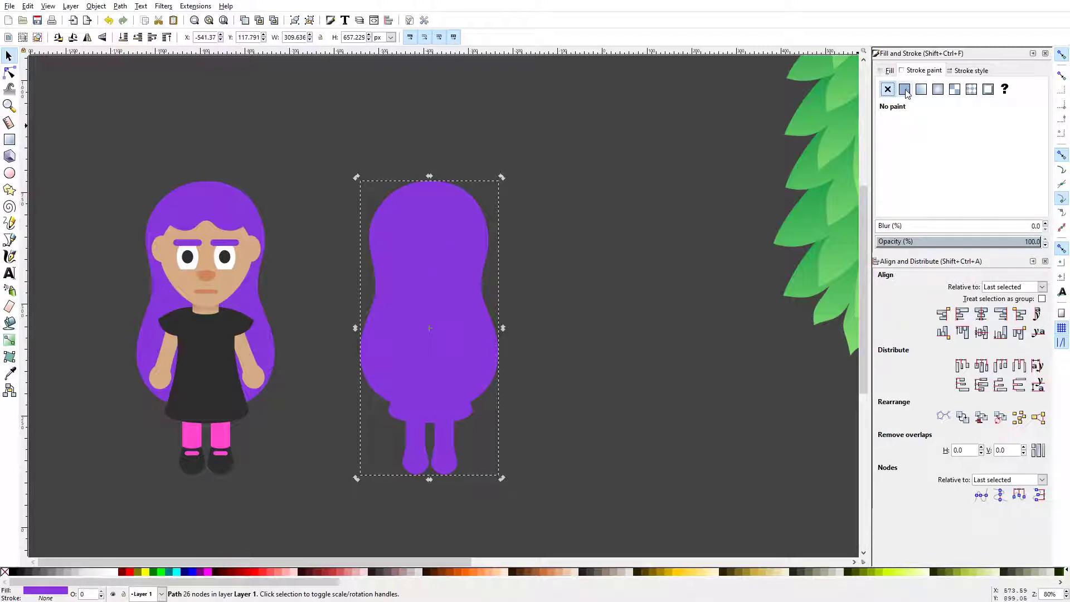
{"action": "left_click", "coordinate": [910, 91]}
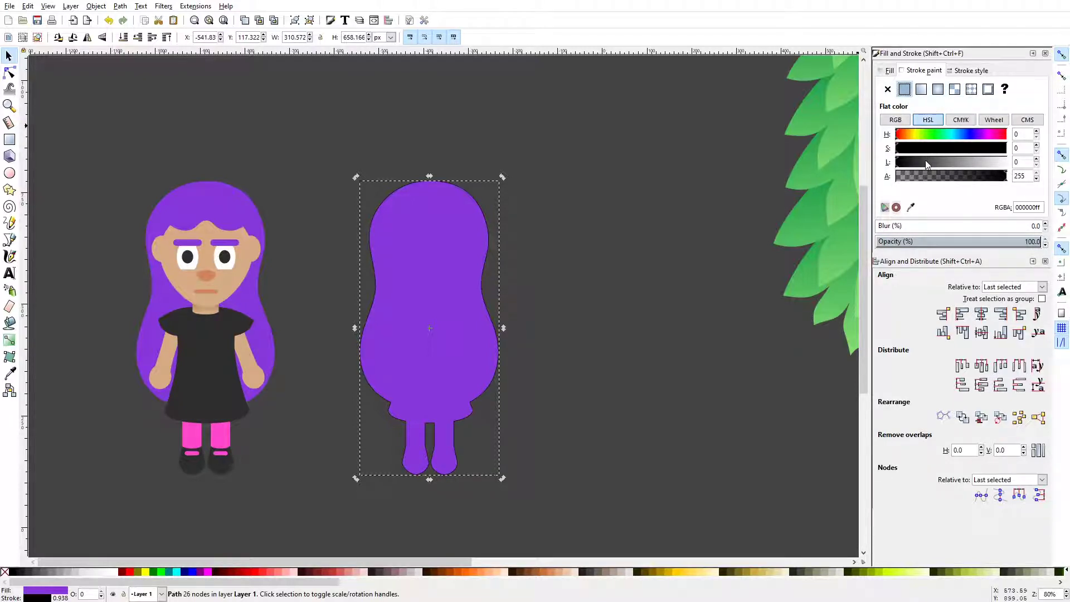
{"action": "left_click_drag", "start_coordinate": [931, 162], "coordinate": [1027, 163]}
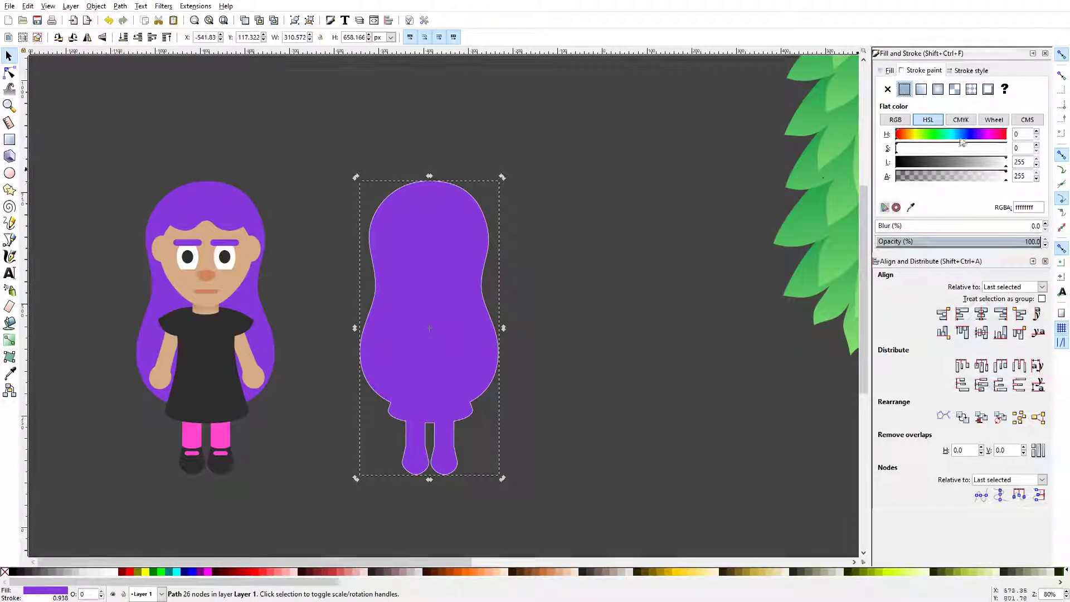
{"action": "left_click", "coordinate": [971, 71]}
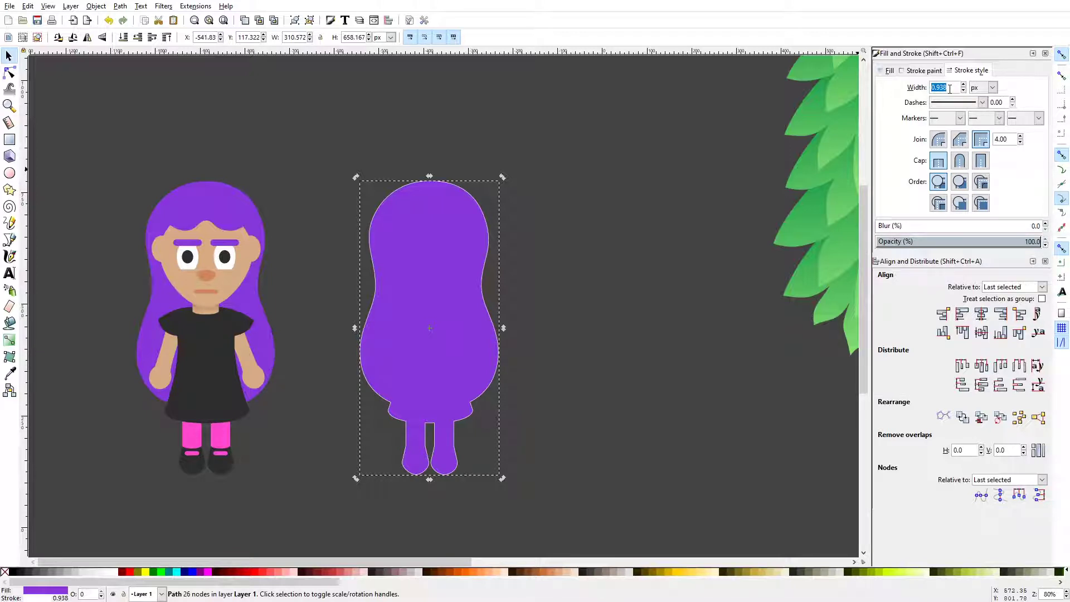
{"action": "type", "text": "30.0"}
{"action": "key", "text": "Return"}
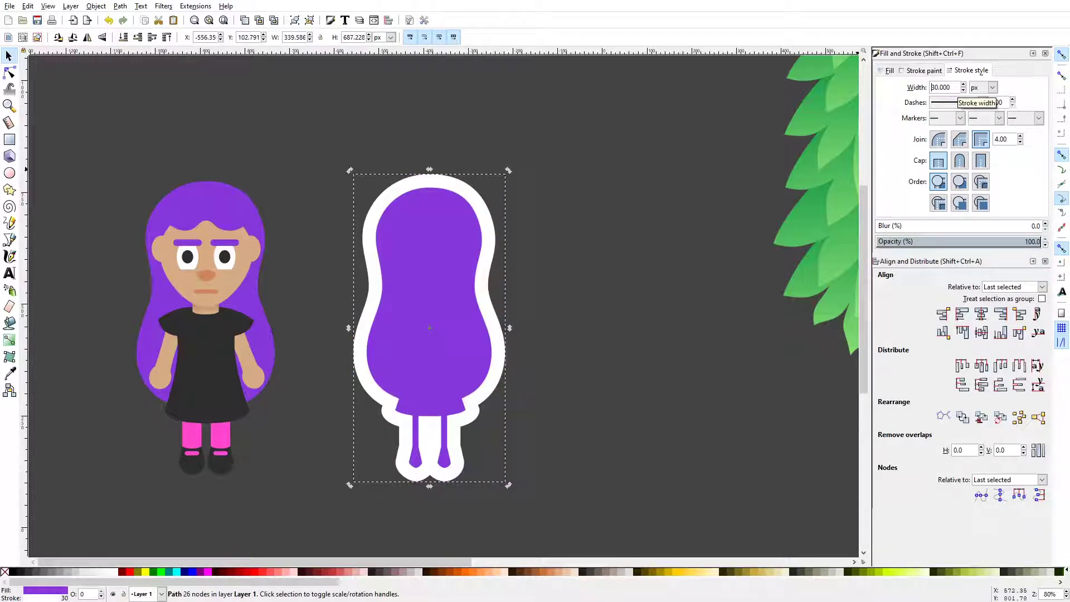
{"action": "left_click", "coordinate": [554, 223]}
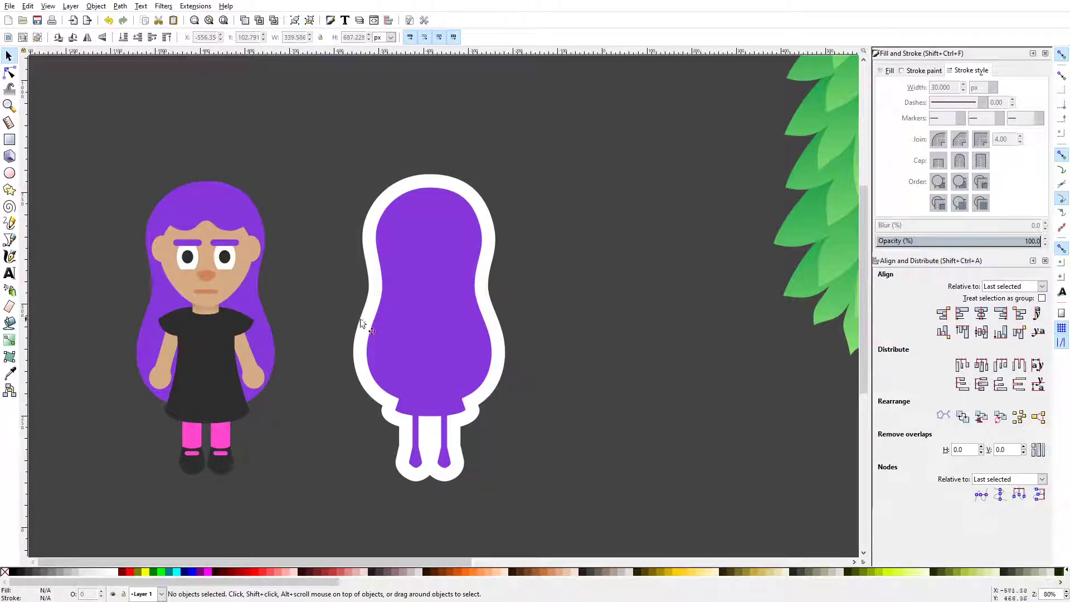
{"action": "left_click_drag", "start_coordinate": [350, 313], "coordinate": [509, 318]}
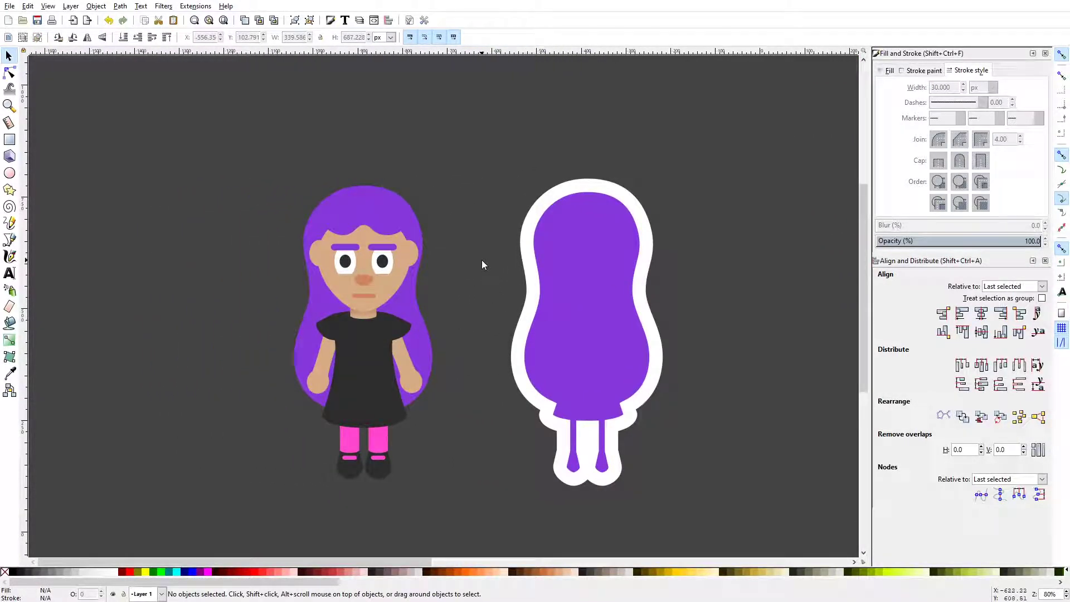
Select the silhouette plus the girl group and centre the silhouette on her on both axes.
{"action": "left_click", "coordinate": [378, 215]}
{"action": "left_click", "coordinate": [586, 223]}
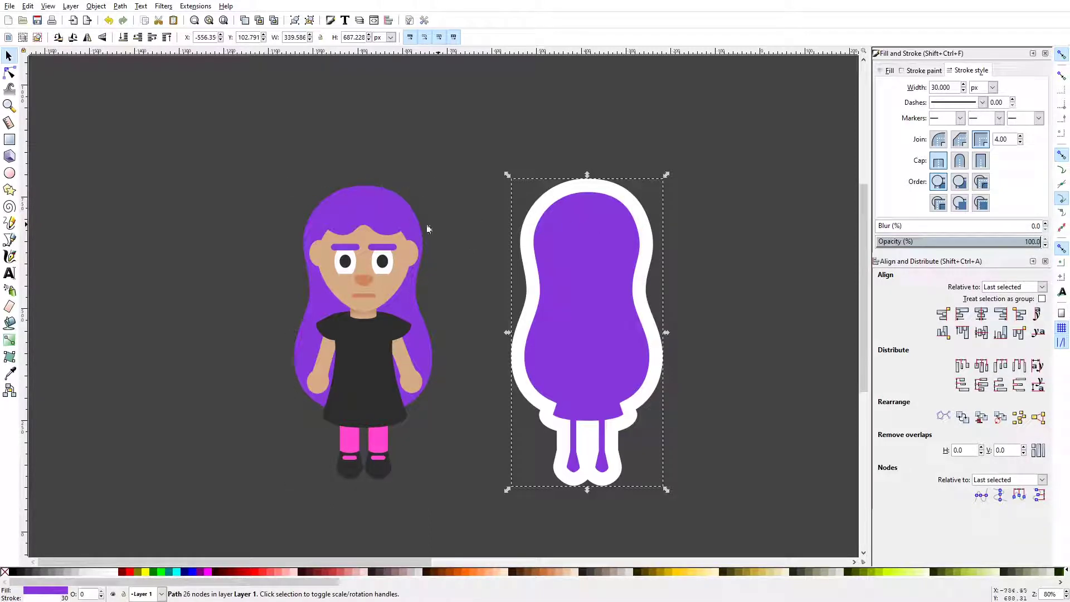
{"action": "left_click", "coordinate": [419, 226]}
{"action": "left_click", "coordinate": [560, 231]}
{"action": "left_click", "coordinate": [371, 227], "text": "shift"}
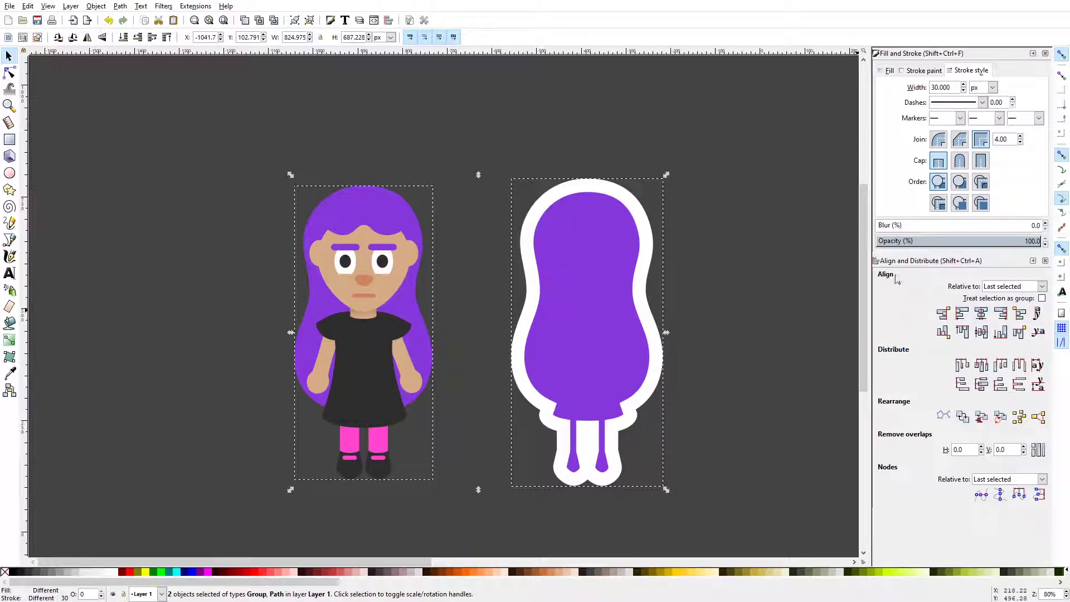
{"action": "left_click", "coordinate": [981, 313]}
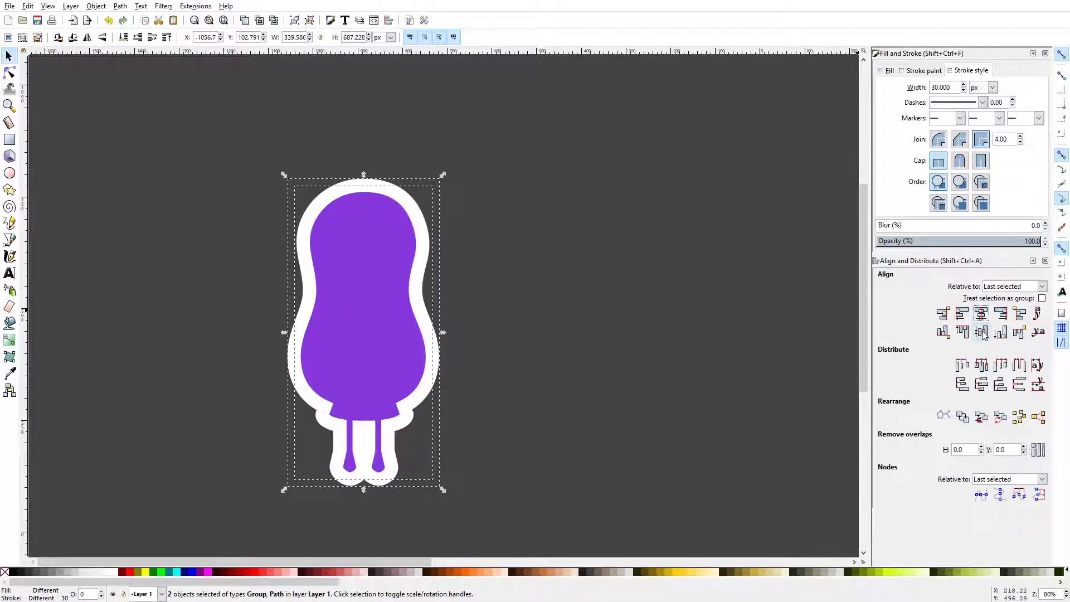
{"action": "left_click", "coordinate": [981, 332]}
{"action": "scroll", "coordinate": [484, 349], "scroll_direction": "left", "scroll_amount": 5}
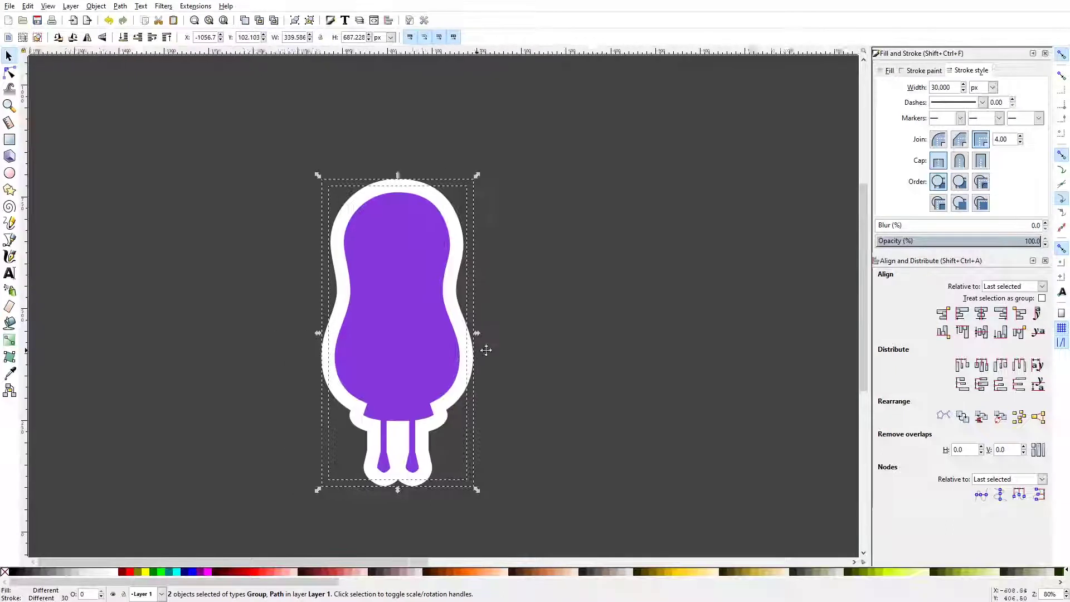
{"action": "left_click", "coordinate": [623, 301]}
{"action": "left_click", "coordinate": [489, 226]}
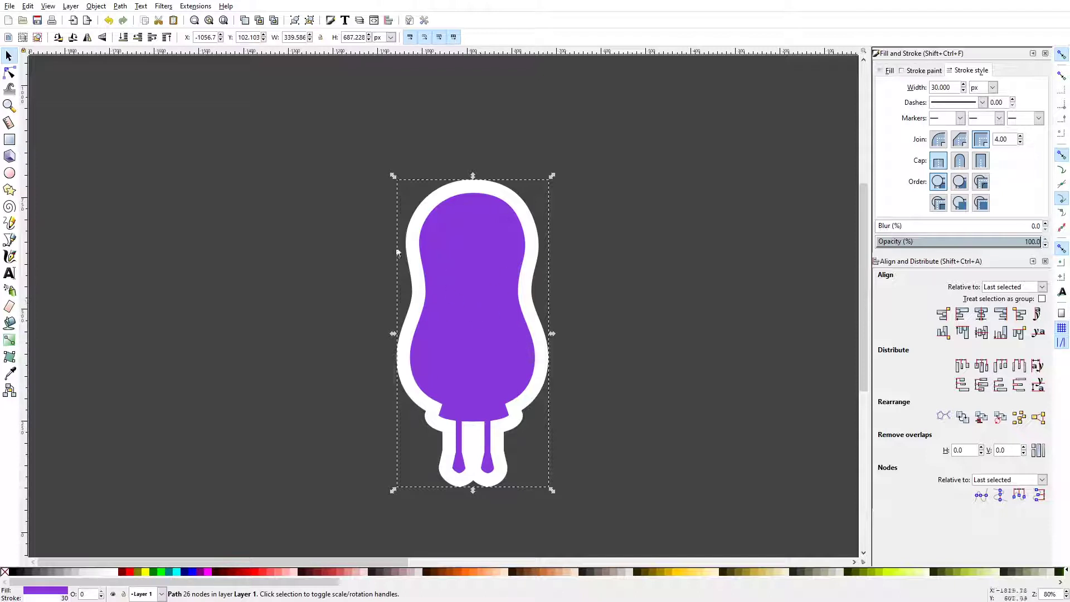
Lower the silhouette to the bottom so it sits behind the girl as a white border.
{"action": "left_click", "coordinate": [93, 5]}
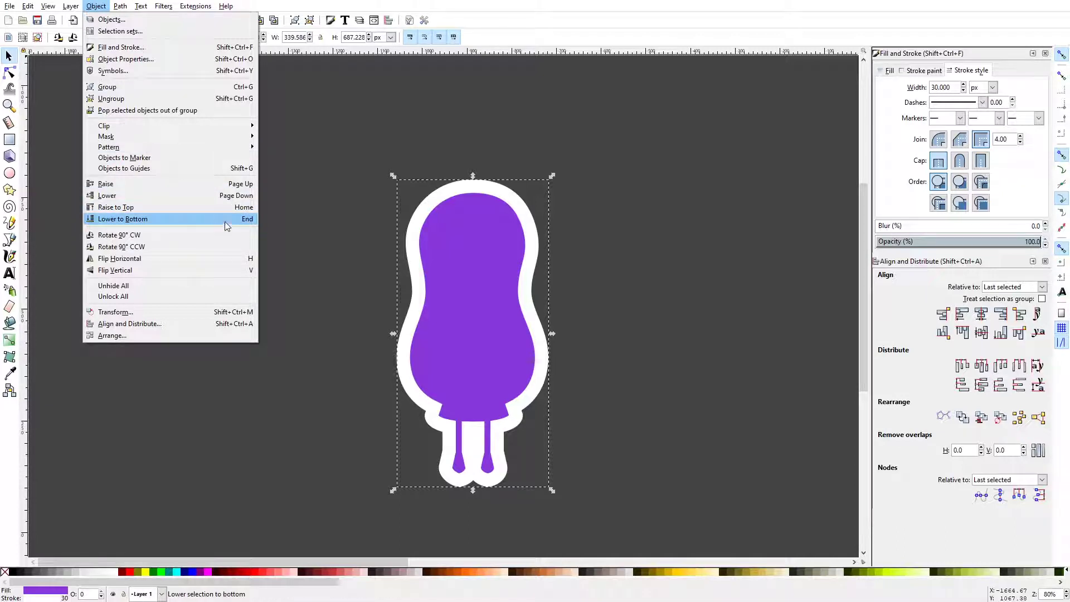
{"action": "left_click", "coordinate": [205, 219]}
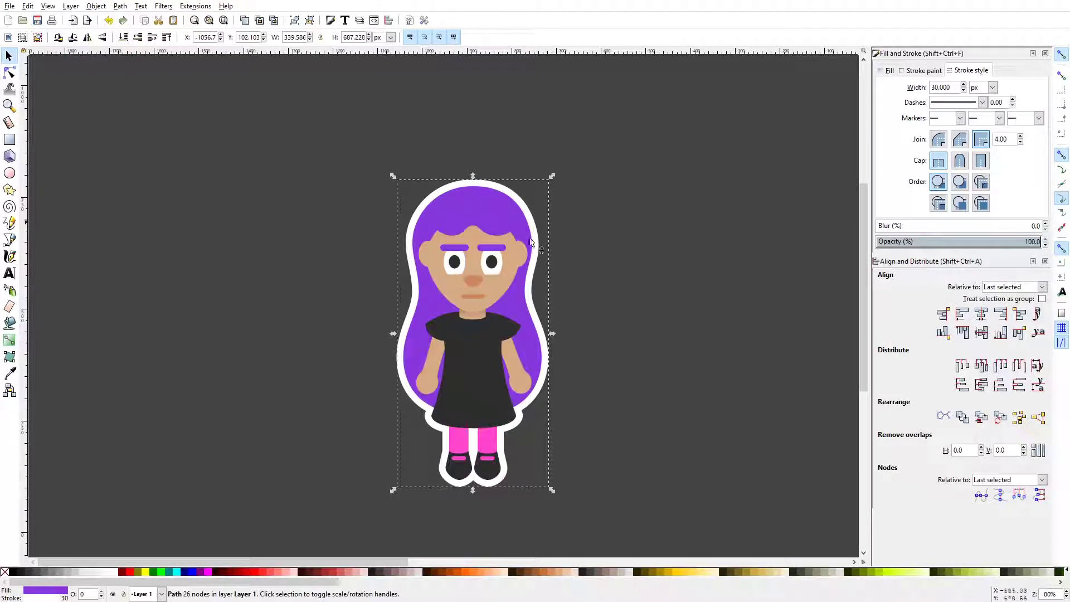
{"action": "left_click", "coordinate": [637, 270]}
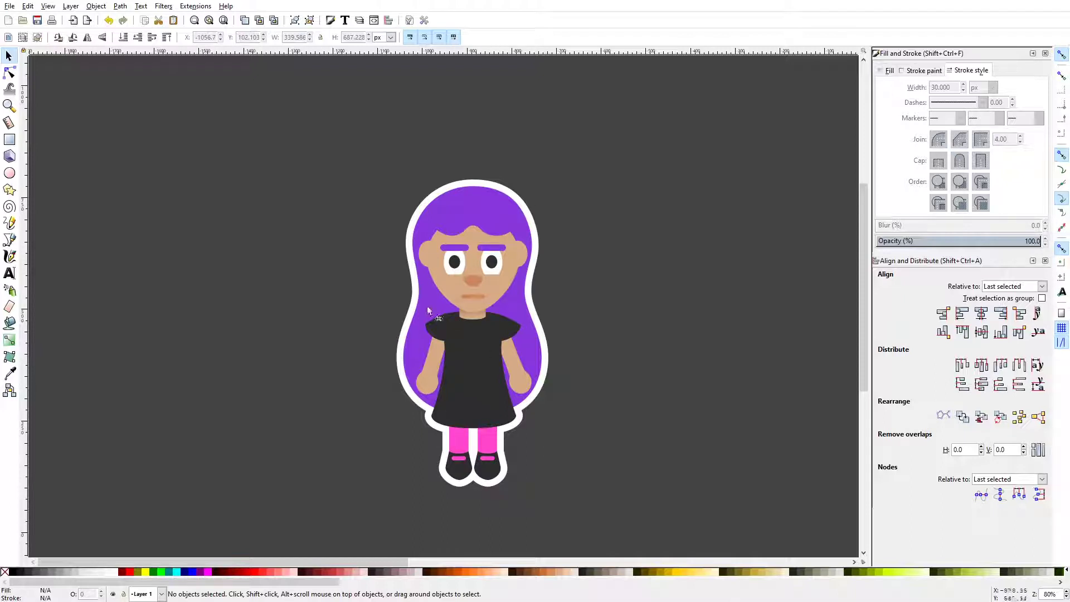
{"action": "scroll", "coordinate": [741, 285], "scroll_direction": "down", "scroll_amount": 3}
{"action": "scroll", "coordinate": [741, 285], "scroll_direction": "up", "scroll_amount": 2}
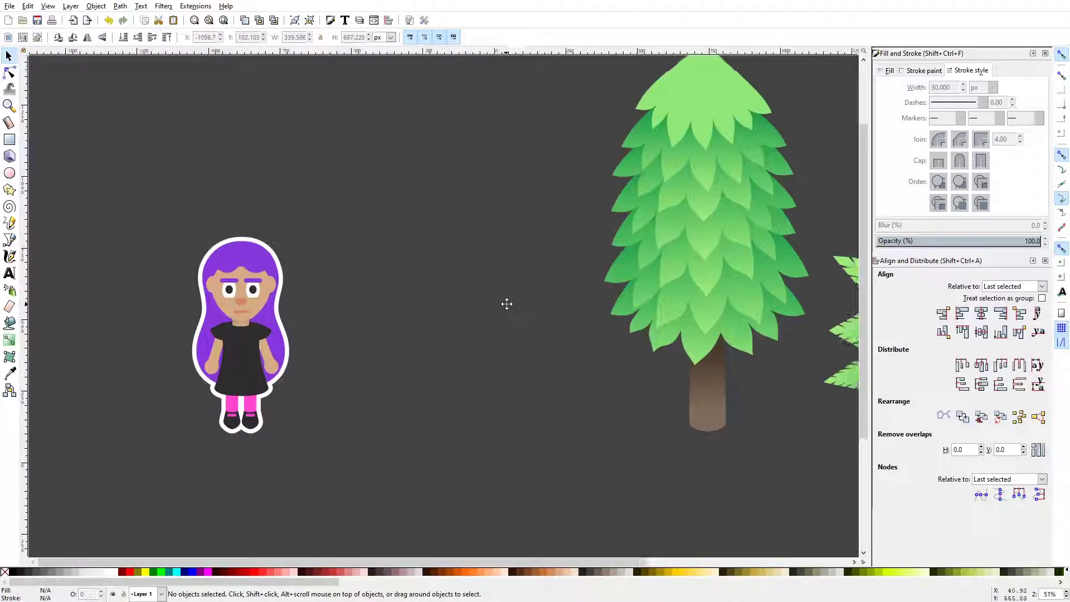
Move the girl and her outline together to stand beside the tree, then select the tree's shapes.
{"action": "left_click_drag", "start_coordinate": [168, 198], "coordinate": [351, 466]}
{"action": "left_click_drag", "start_coordinate": [251, 360], "coordinate": [529, 365]}
{"action": "left_click_drag", "start_coordinate": [704, 246], "coordinate": [475, 330]}
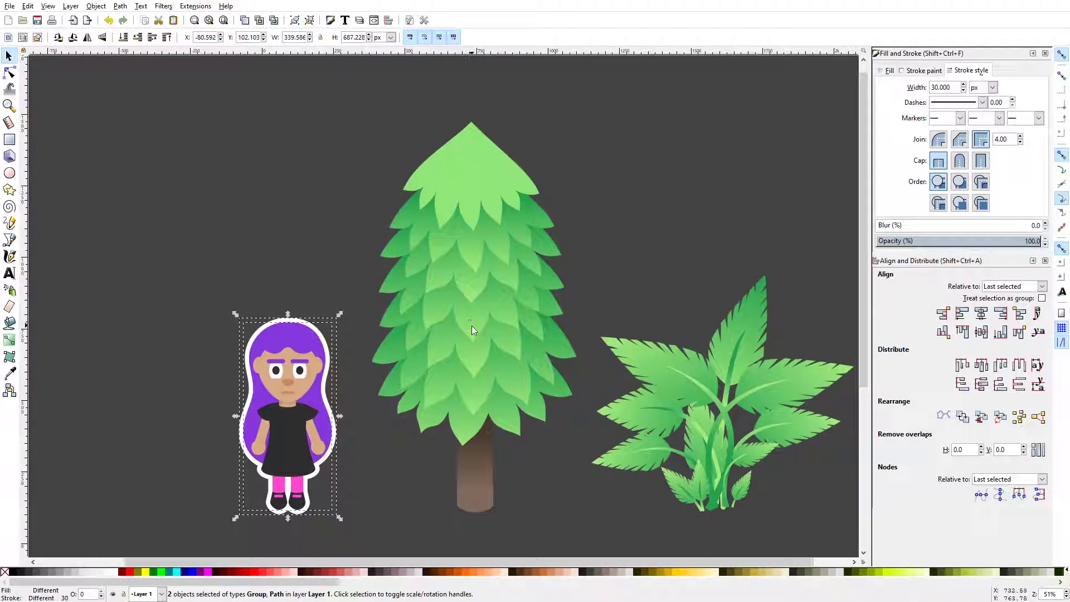
{"action": "left_click", "coordinate": [587, 199]}
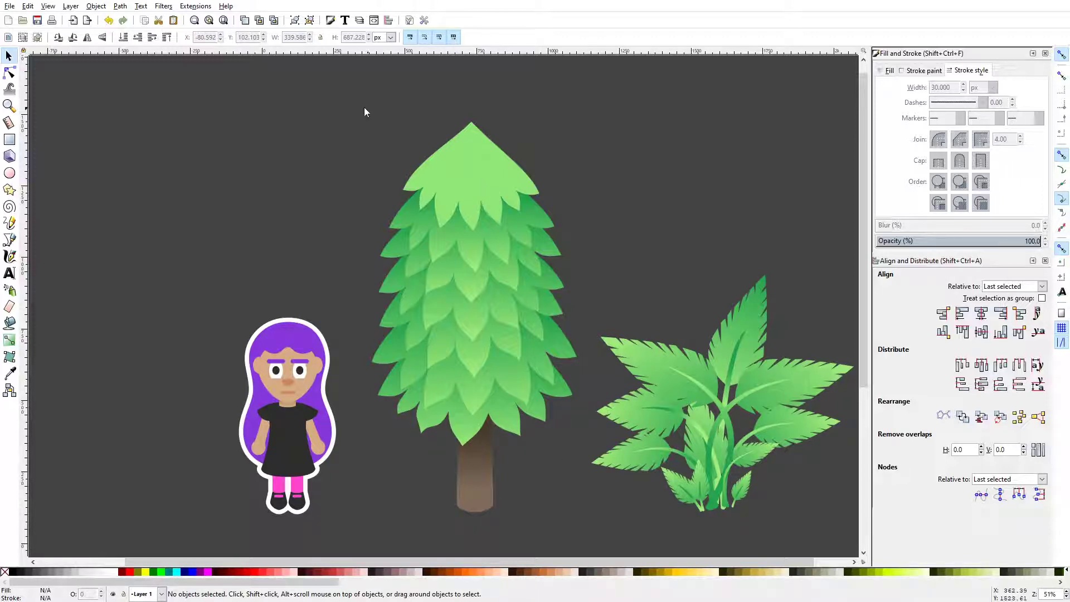
{"action": "left_click_drag", "start_coordinate": [326, 93], "coordinate": [584, 540]}
Group the tree's eight shapes, shift the group left, and paste a copy beside it.
{"action": "key", "text": "ctrl+g"}
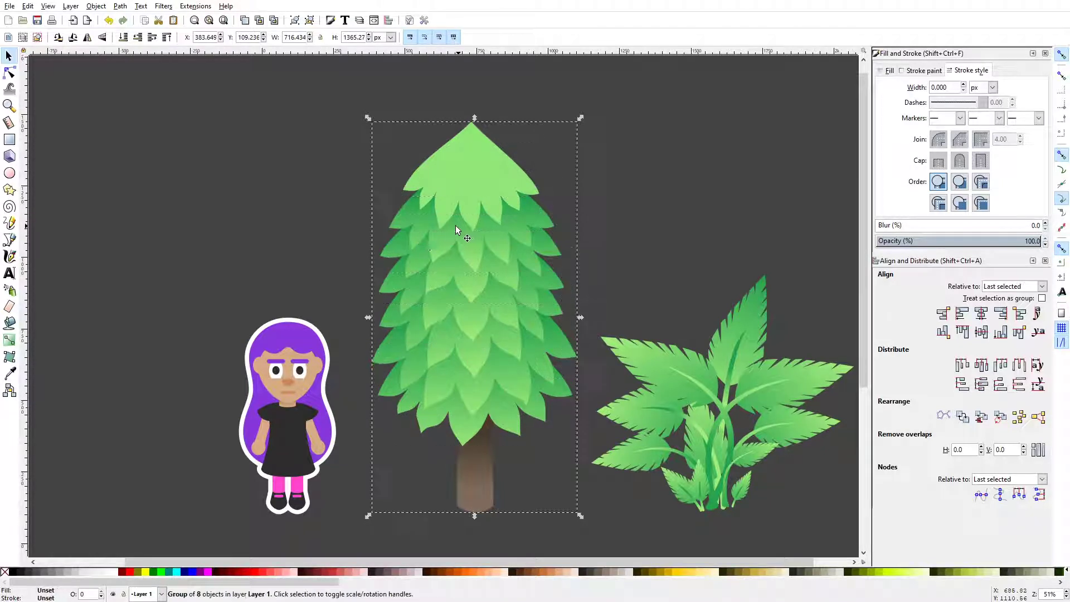
{"action": "key", "text": "ctrl+Left"}
{"action": "key", "text": "ctrl+Left"}
{"action": "key", "text": "ctrl+Left"}
{"action": "key", "text": "ctrl+Left"}
{"action": "key", "text": "ctrl+Left"}
{"action": "key", "text": "ctrl+Left"}
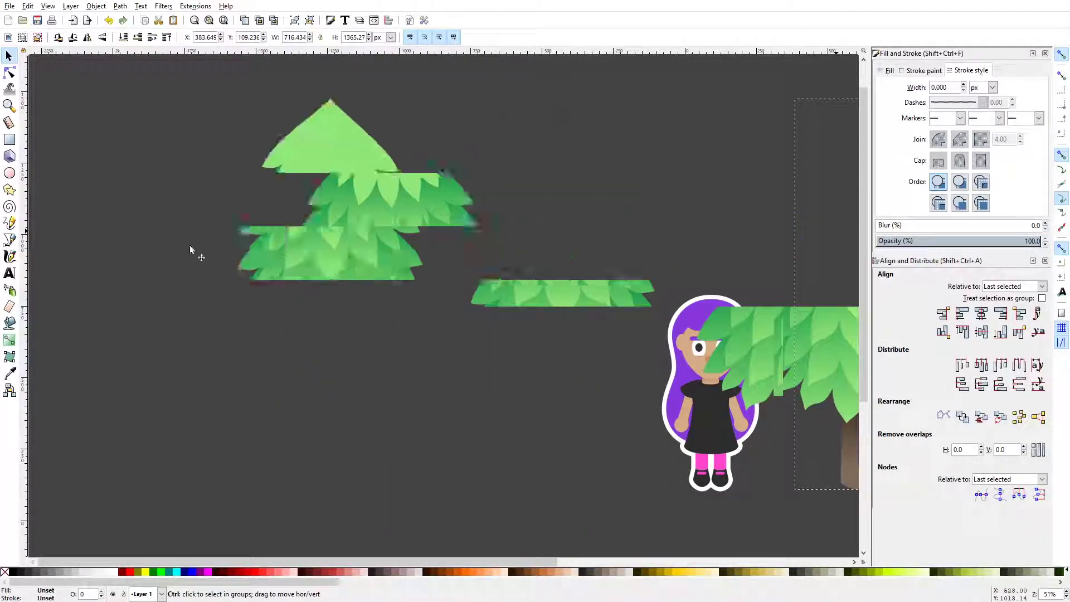
{"action": "key", "text": "Left"}
{"action": "key", "text": "Left"}
{"action": "key", "text": "Left"}
{"action": "key", "text": "Left"}
{"action": "key", "text": "Left"}
{"action": "key", "text": "ctrl+Left"}
{"action": "key", "text": "ctrl+Left"}
{"action": "key", "text": "ctrl+Left"}
{"action": "key", "text": "ctrl+Left"}
{"action": "key", "text": "ctrl+Left"}
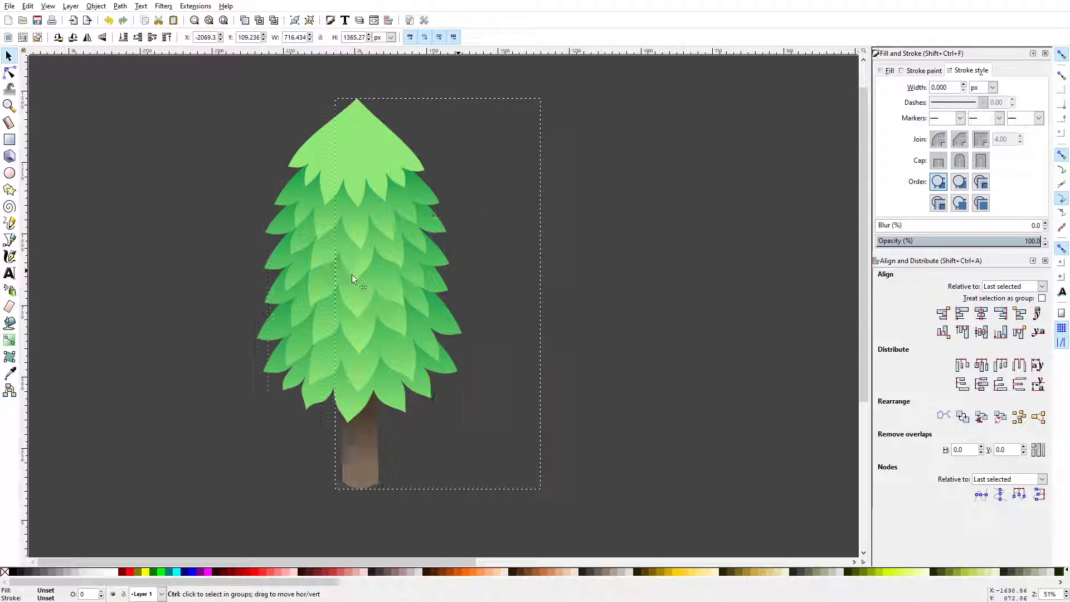
{"action": "key", "text": "Left"}
{"action": "scroll", "coordinate": [519, 249], "scroll_direction": "right", "scroll_amount": 2}
{"action": "scroll", "coordinate": [293, 277], "scroll_direction": "up", "scroll_amount": 1}
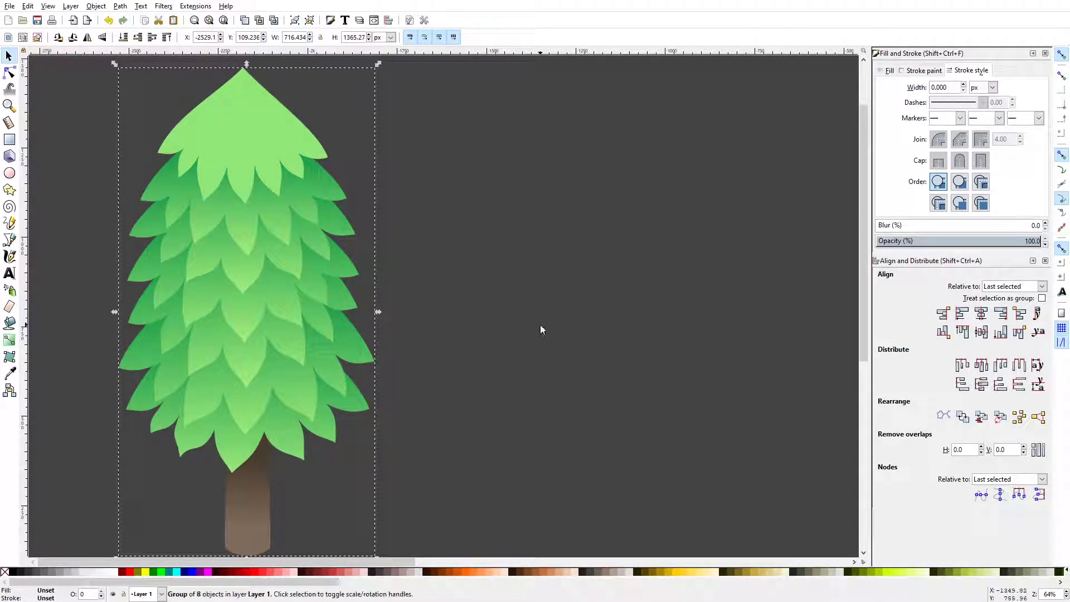
{"action": "key", "text": "ctrl+v"}
{"action": "left_click_drag", "start_coordinate": [537, 321], "coordinate": [525, 297]}
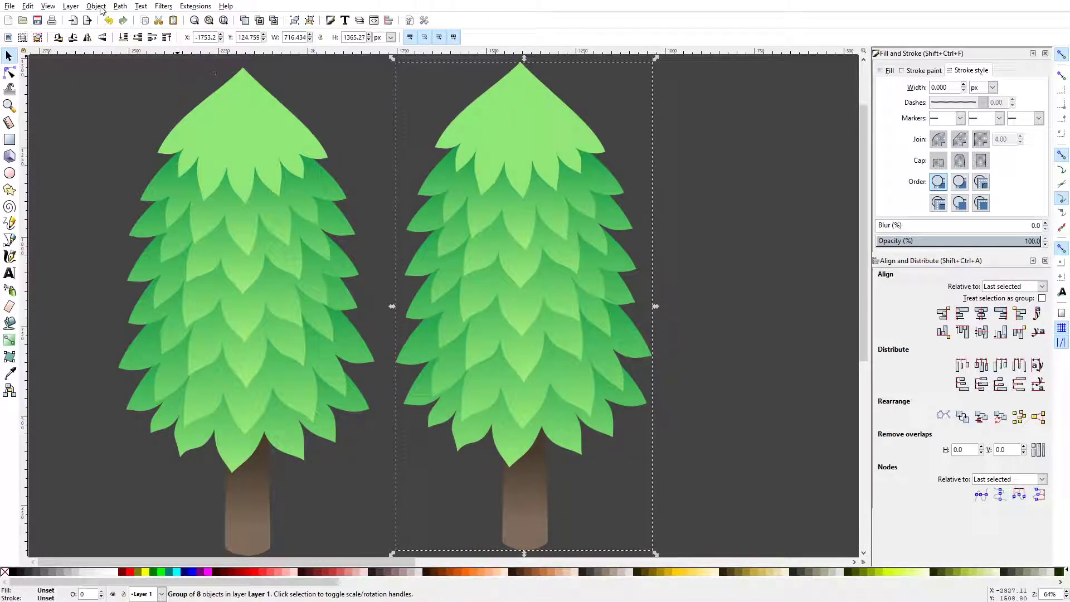
Ungroup the tree copy and union its shapes into one brown silhouette.
{"action": "left_click", "coordinate": [101, 10]}
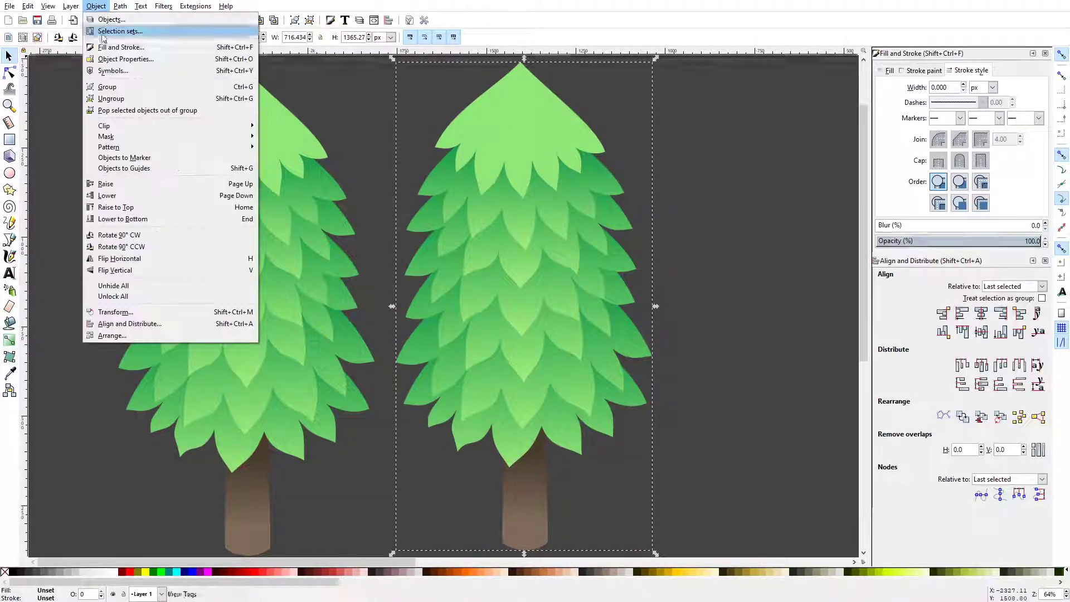
{"action": "left_click", "coordinate": [155, 99]}
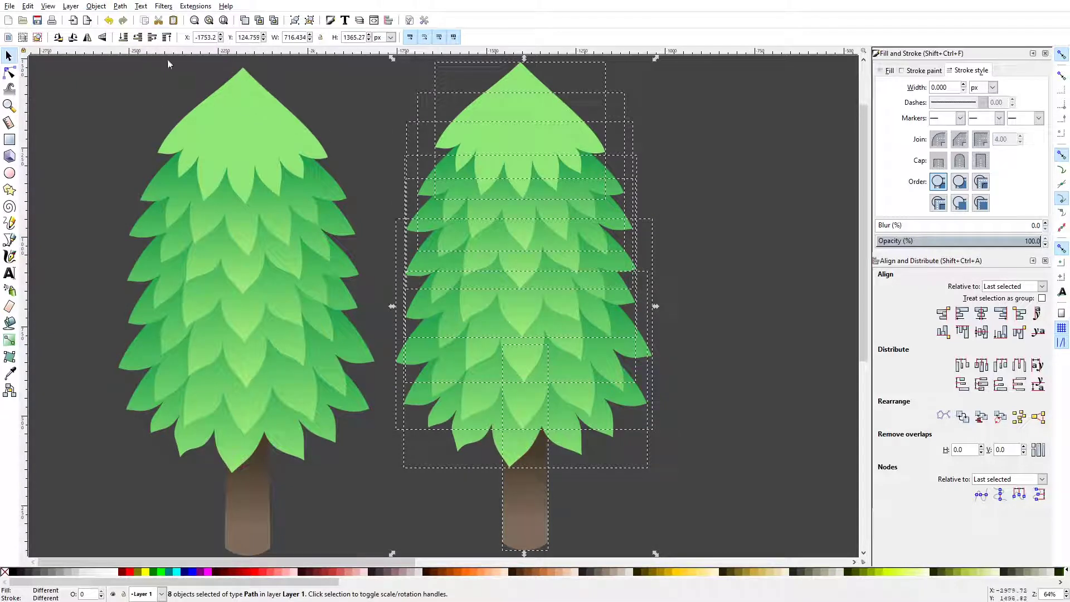
{"action": "left_click", "coordinate": [120, 6]}
{"action": "left_click", "coordinate": [134, 72]}
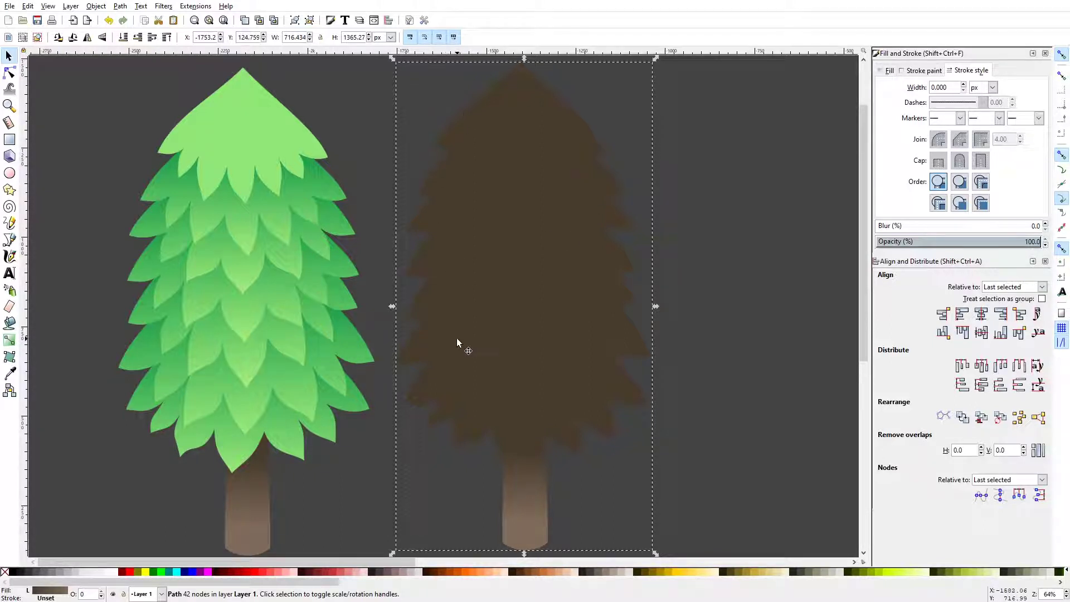
Set the tree silhouette's stroke to flat white with a 30 px width.
{"action": "left_click", "coordinate": [918, 70]}
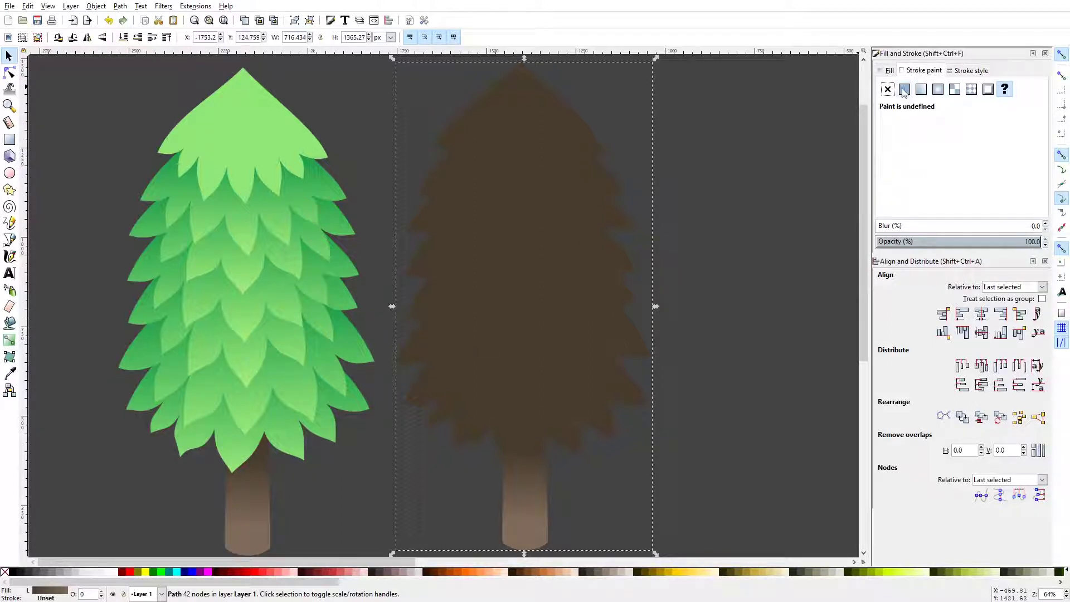
{"action": "left_click", "coordinate": [903, 90]}
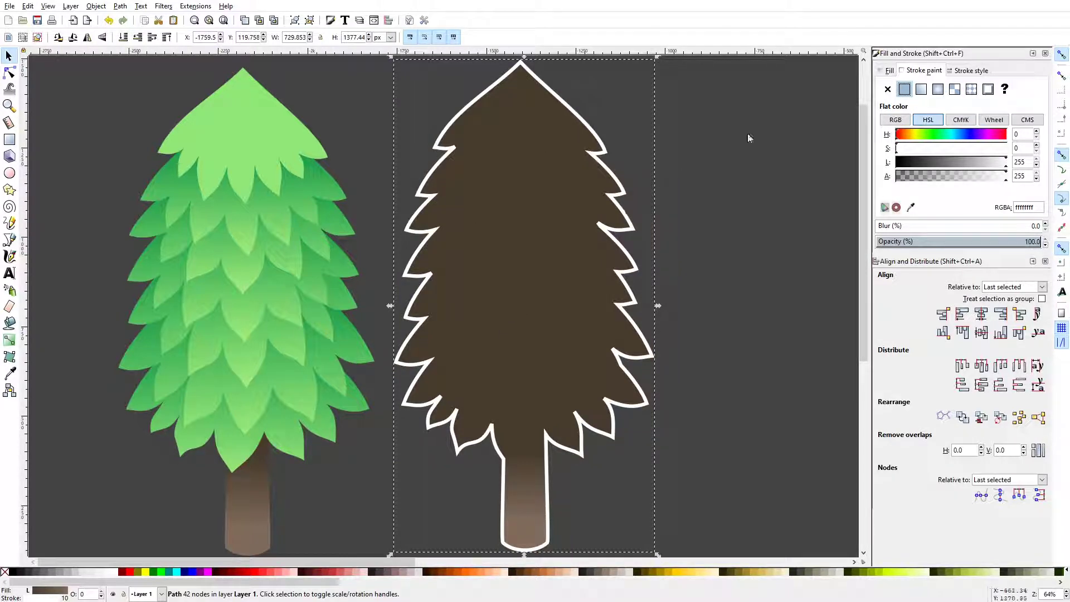
{"action": "left_click", "coordinate": [970, 70]}
{"action": "type", "text": "30"}
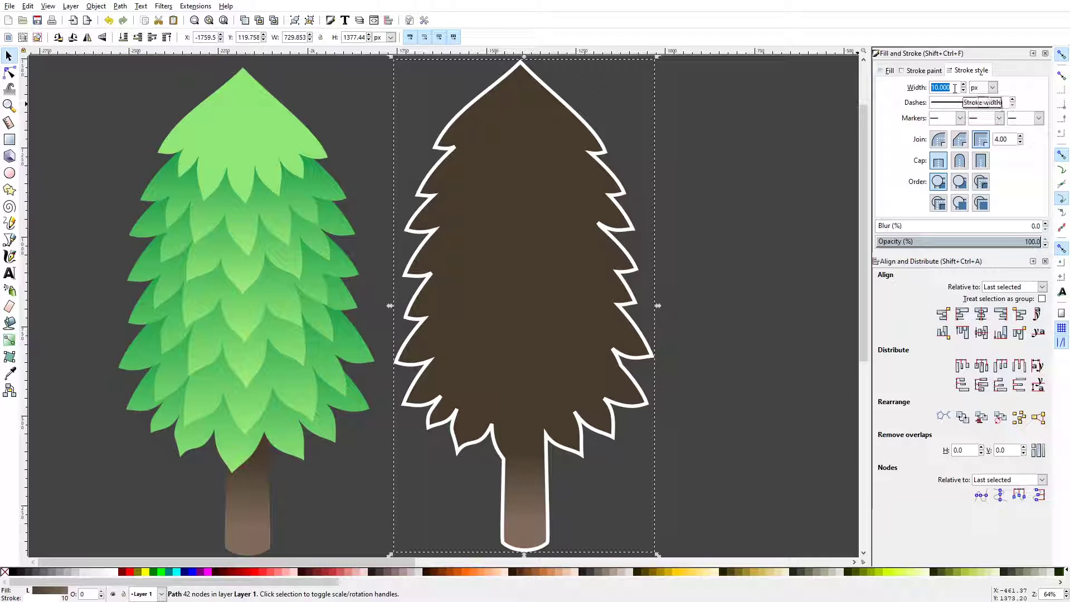
{"action": "key", "text": "Return"}
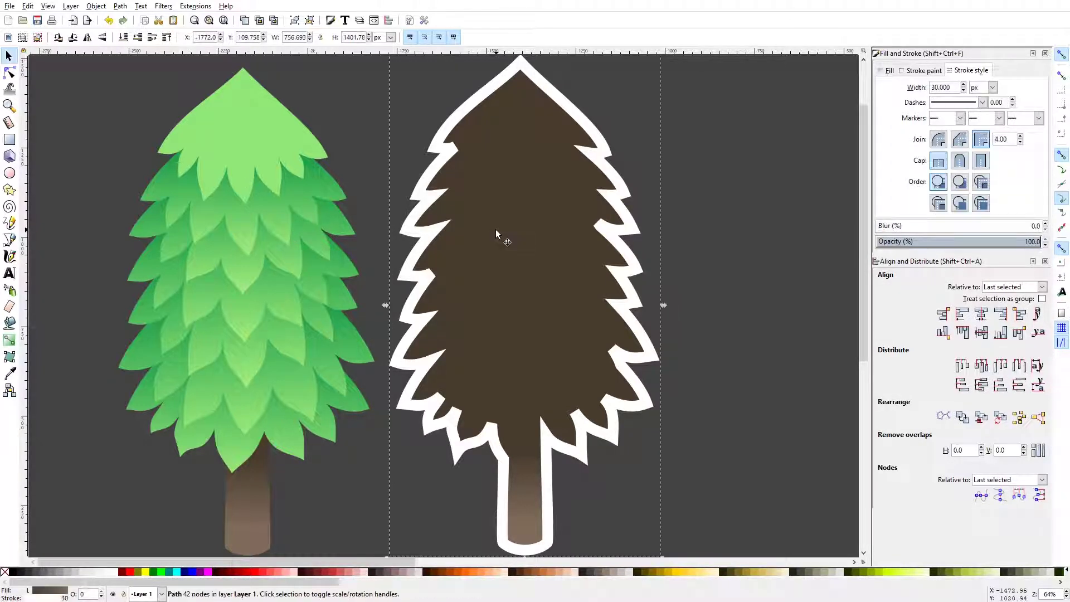
Centre the brown silhouette on the green tree horizontally and vertically.
{"action": "left_click", "coordinate": [281, 243], "text": "shift"}
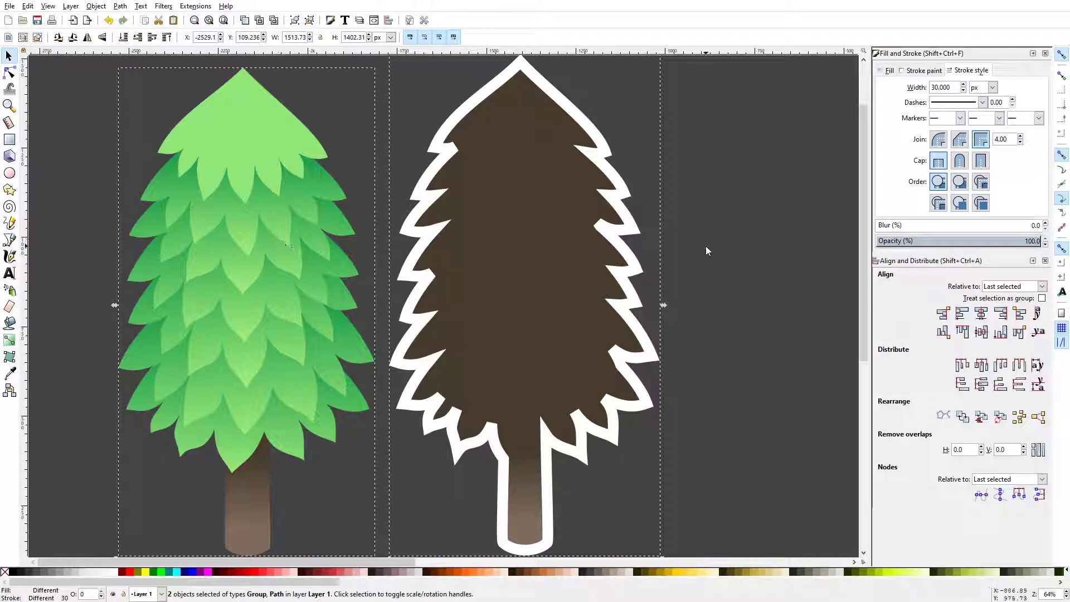
{"action": "left_click", "coordinate": [980, 313]}
{"action": "left_click", "coordinate": [982, 332]}
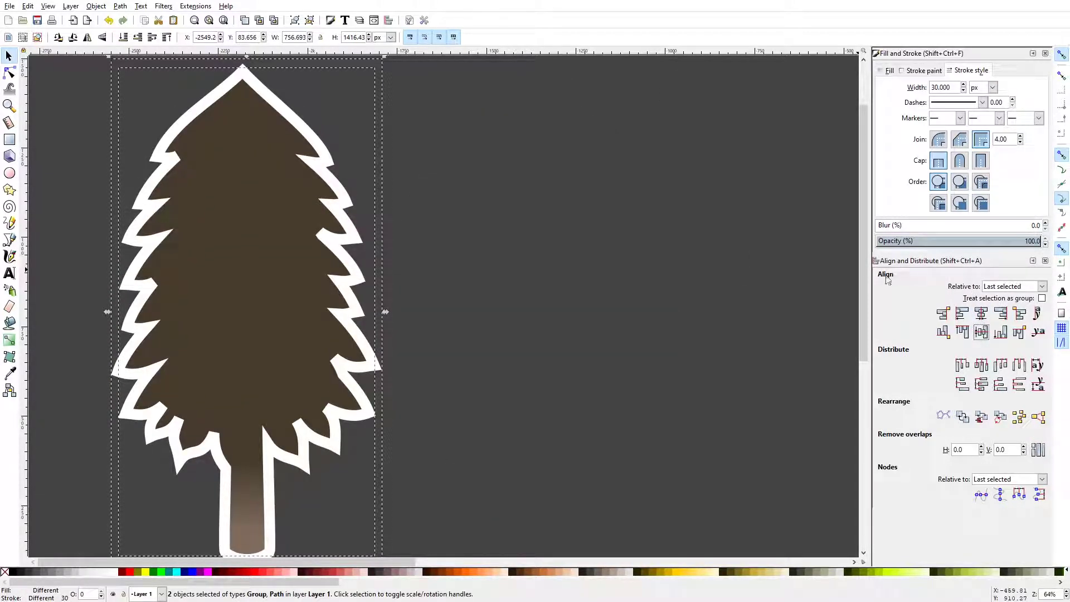
Lower the brown silhouette to the bottom, behind the green tree, and deselect to check.
{"action": "scroll", "coordinate": [430, 290], "scroll_direction": "left", "scroll_amount": 8}
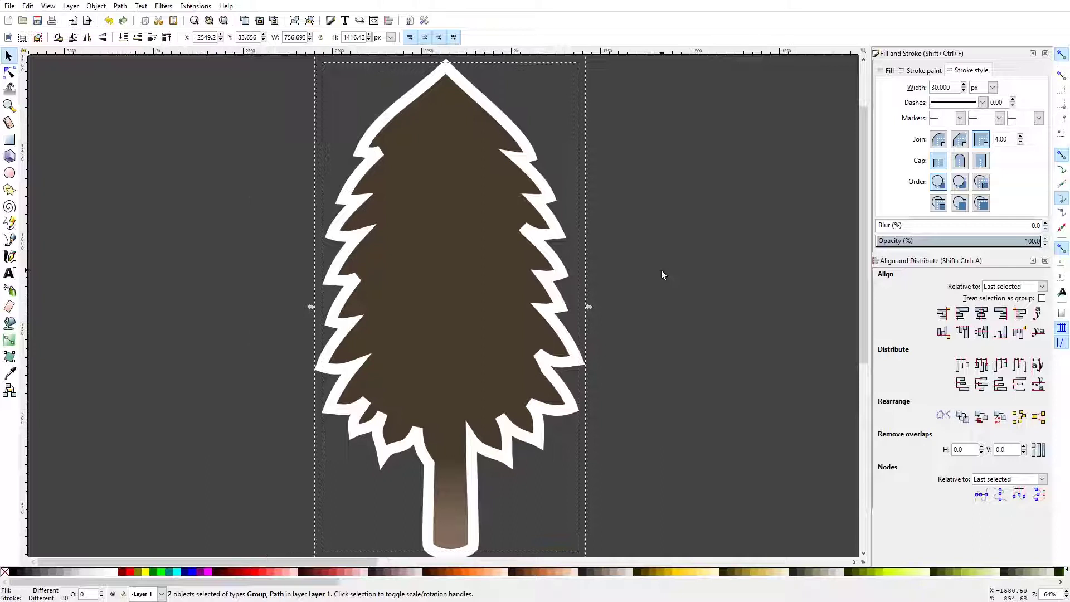
{"action": "left_click", "coordinate": [661, 270]}
{"action": "left_click", "coordinate": [454, 230]}
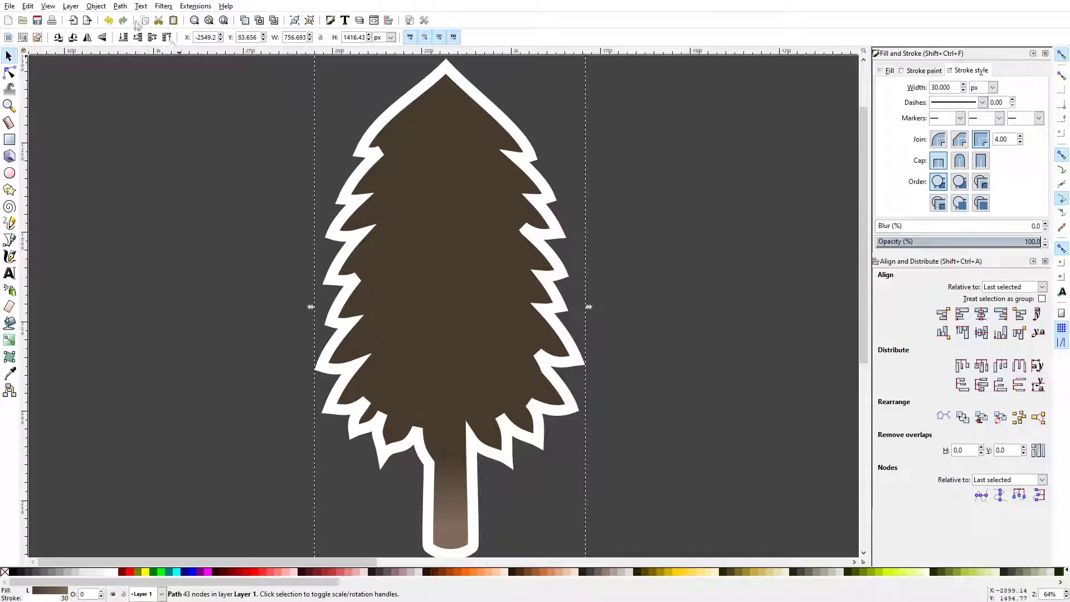
{"action": "left_click", "coordinate": [117, 9]}
{"action": "mouse_move", "coordinate": [89, 8]}
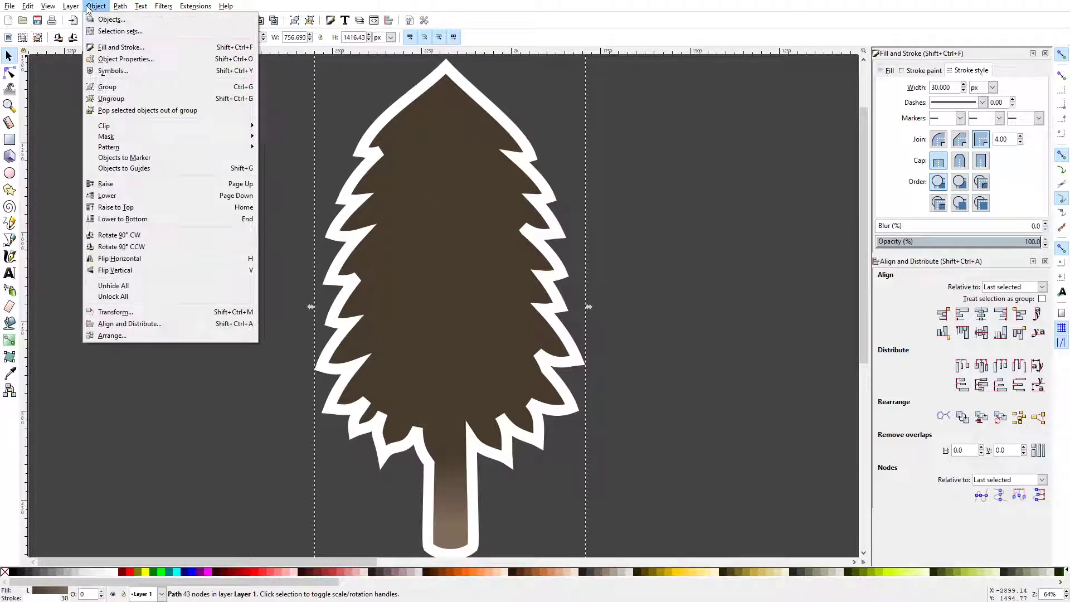
{"action": "left_click", "coordinate": [236, 220]}
{"action": "left_click", "coordinate": [646, 207]}
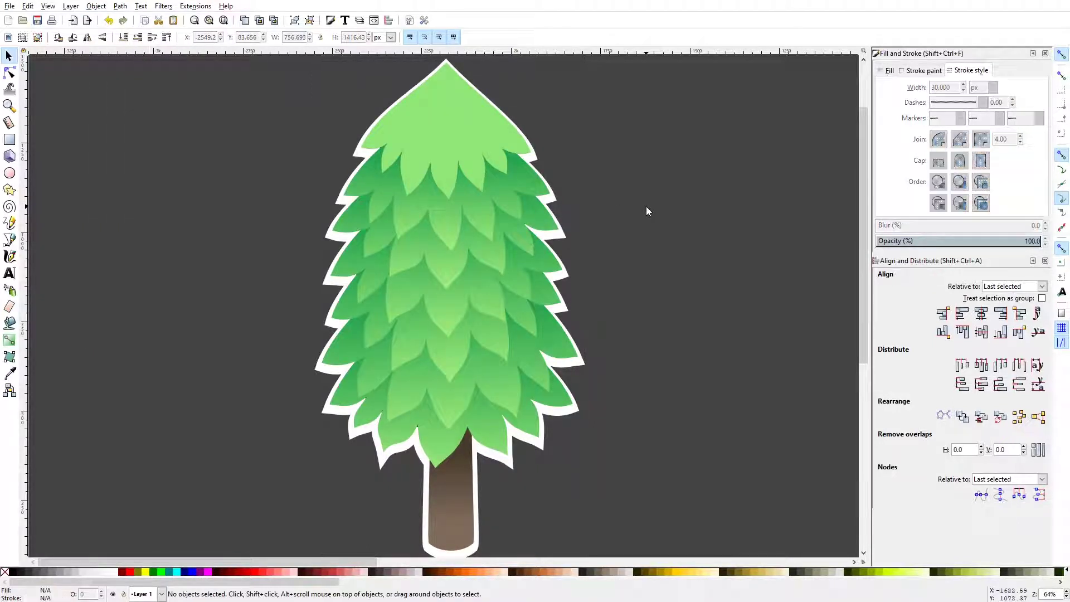
Select the white outline shape behind the tree and nudge it up 10 px with the Up arrow.
{"action": "left_click_drag", "start_coordinate": [479, 162], "coordinate": [498, 190]}
{"action": "scroll", "coordinate": [475, 281], "scroll_direction": "down", "scroll_amount": 2}
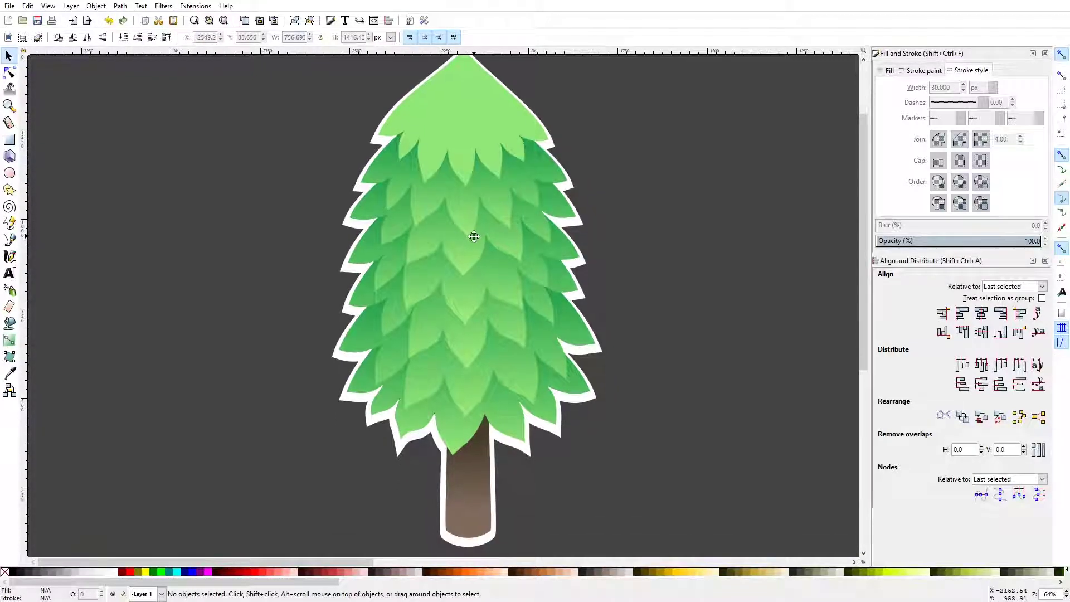
{"action": "left_click", "coordinate": [527, 454]}
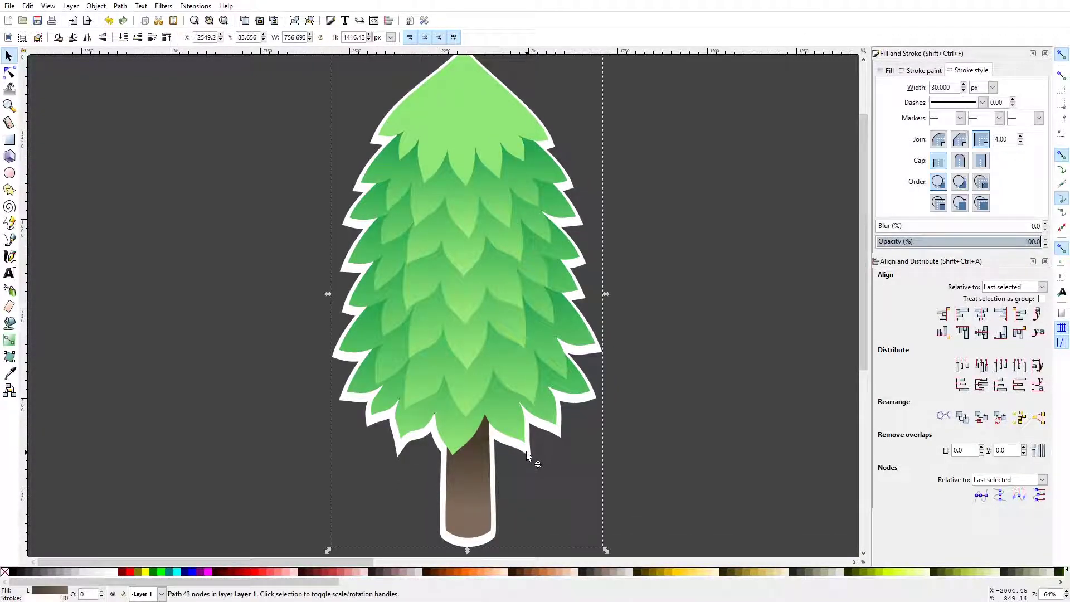
{"action": "left_click", "coordinate": [500, 245], "text": "shift"}
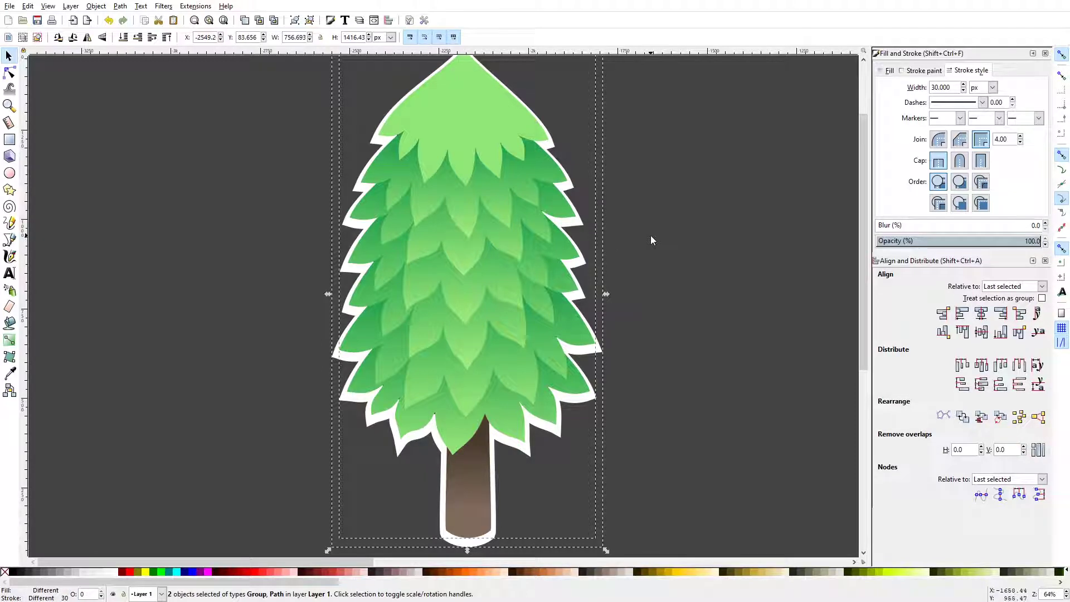
{"action": "scroll", "coordinate": [650, 235], "scroll_direction": "up", "scroll_amount": 1}
{"action": "scroll", "coordinate": [650, 264], "scroll_direction": "down", "scroll_amount": 1, "text": "ctrl"}
{"action": "scroll", "coordinate": [638, 261], "scroll_direction": "right", "scroll_amount": 1}
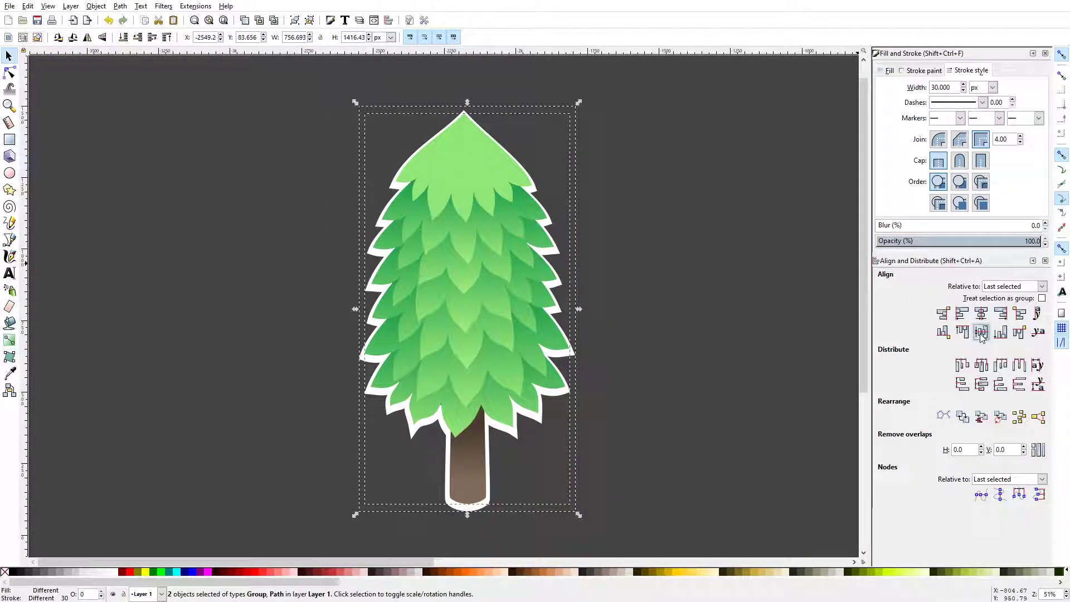
{"action": "left_click", "coordinate": [623, 178]}
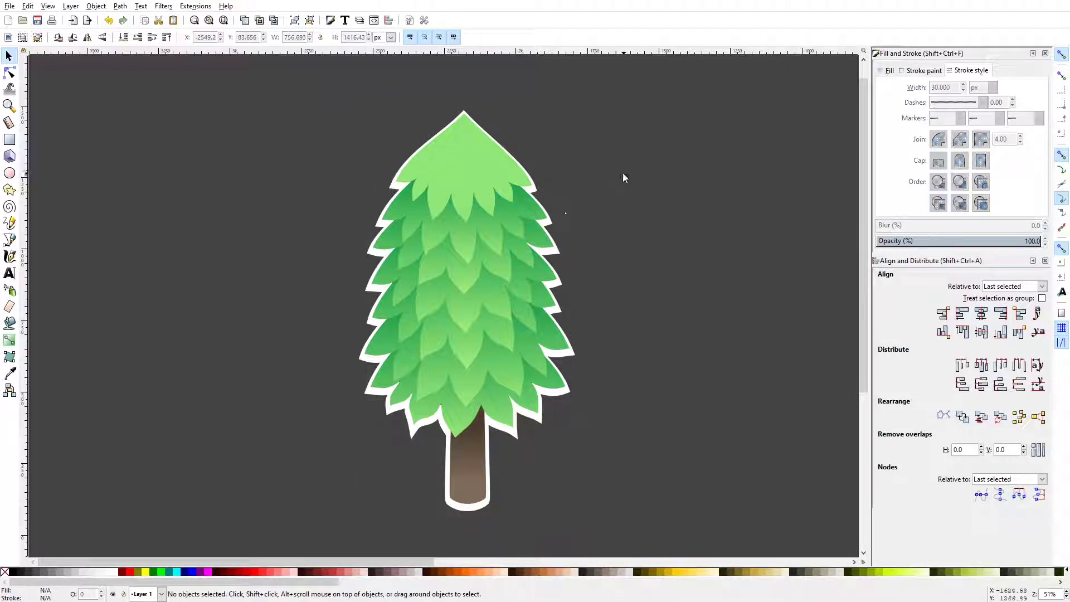
{"action": "left_click", "coordinate": [485, 505]}
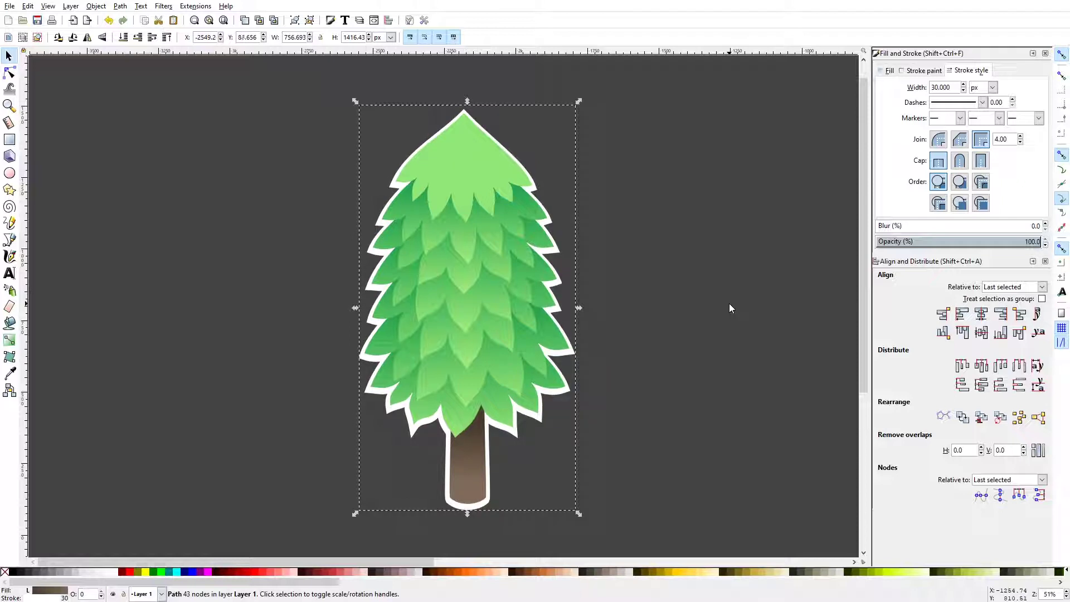
{"action": "key", "text": "Up"}
{"action": "key", "text": "Up"}
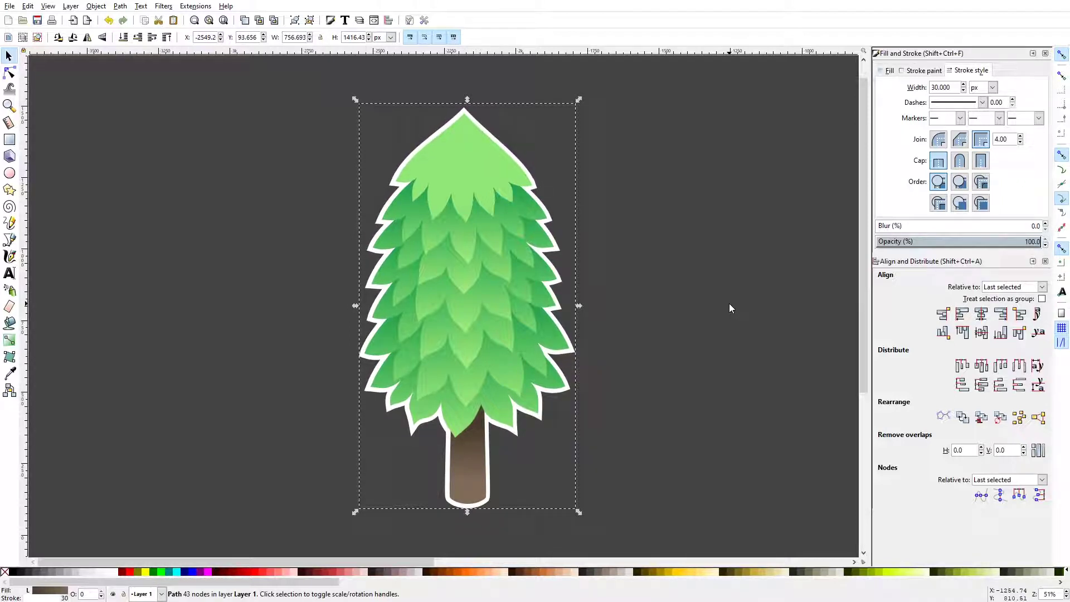
Set the tree's white outline stroke to Round join so its corners become rounded.
{"action": "left_click", "coordinate": [738, 303]}
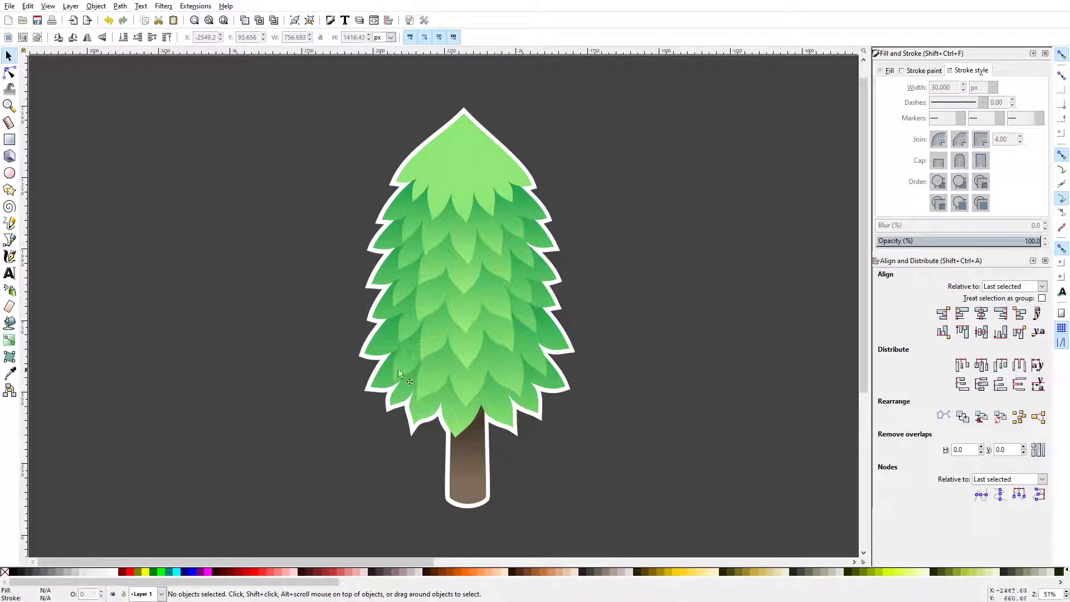
{"action": "scroll", "coordinate": [449, 299], "scroll_direction": "up", "scroll_amount": 1}
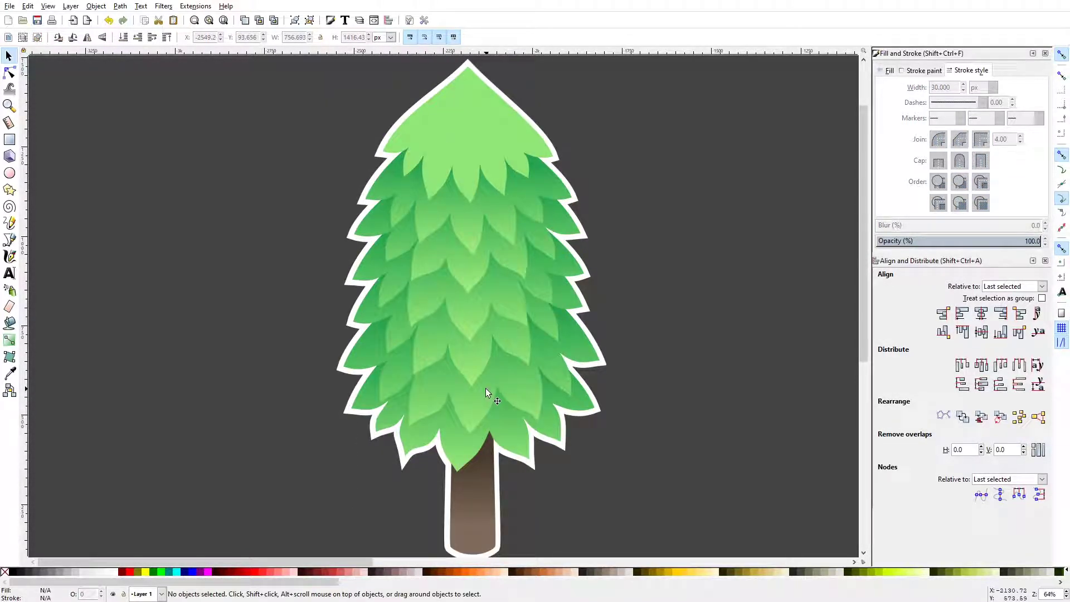
{"action": "scroll", "coordinate": [486, 388], "scroll_direction": "up", "scroll_amount": 3}
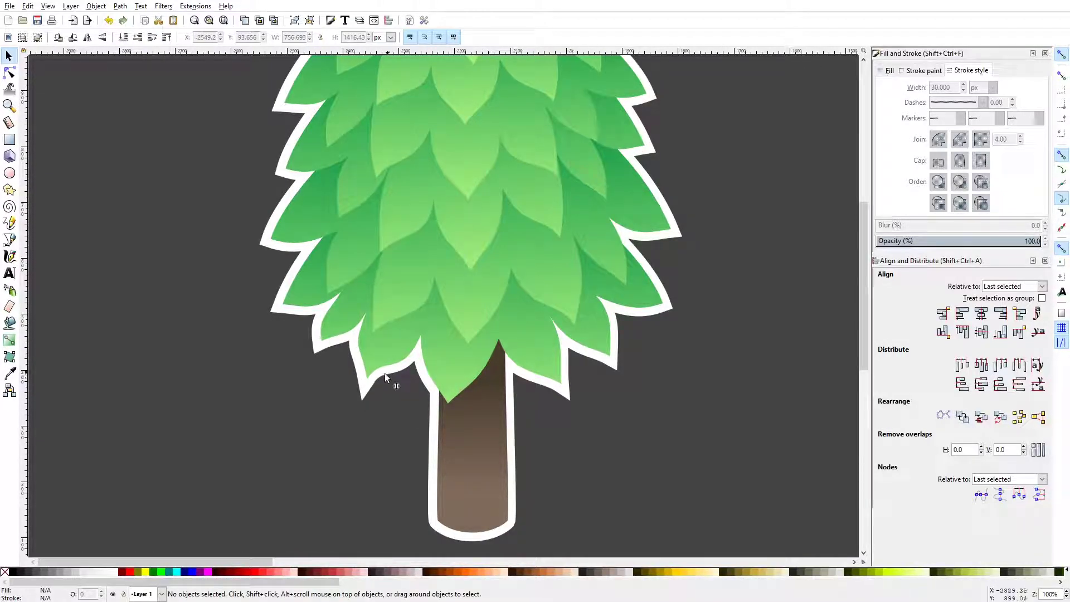
{"action": "left_click", "coordinate": [366, 395]}
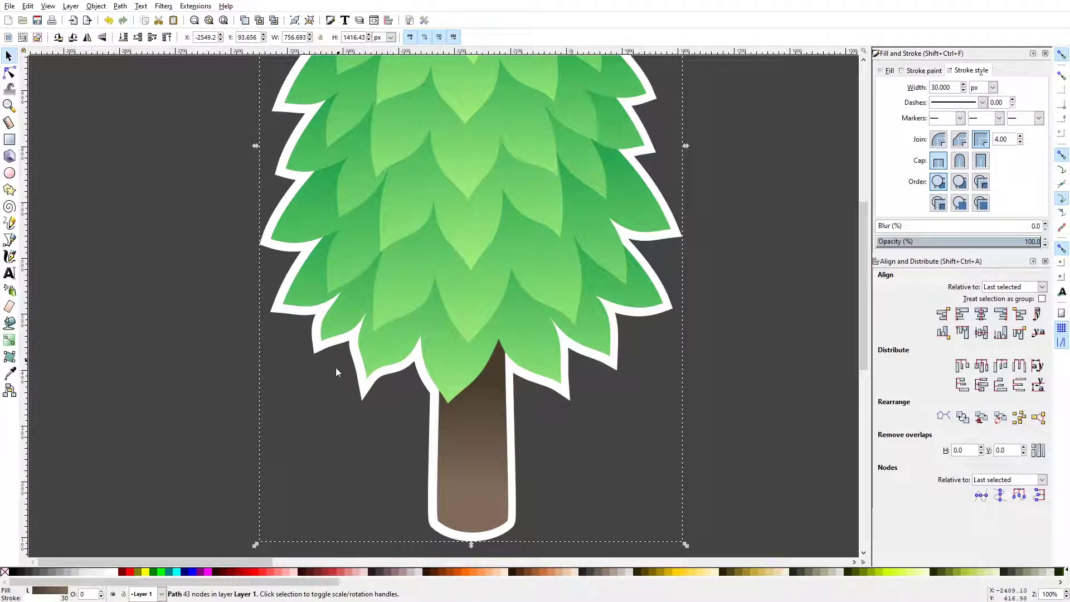
{"action": "scroll", "coordinate": [478, 267], "scroll_direction": "down", "scroll_amount": 2}
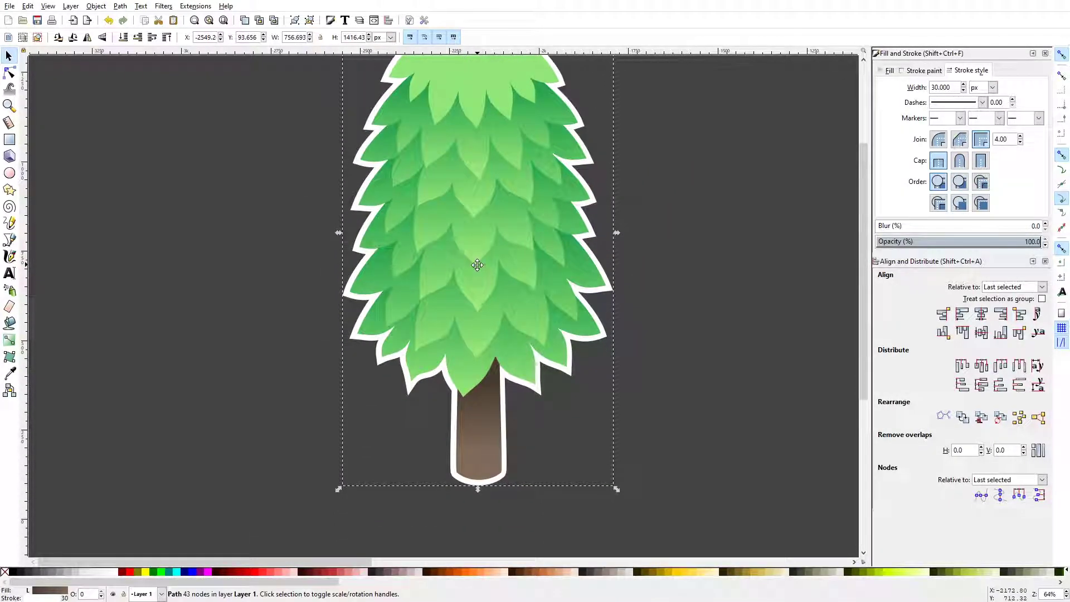
{"action": "scroll", "coordinate": [477, 264], "scroll_direction": "down", "scroll_amount": 1}
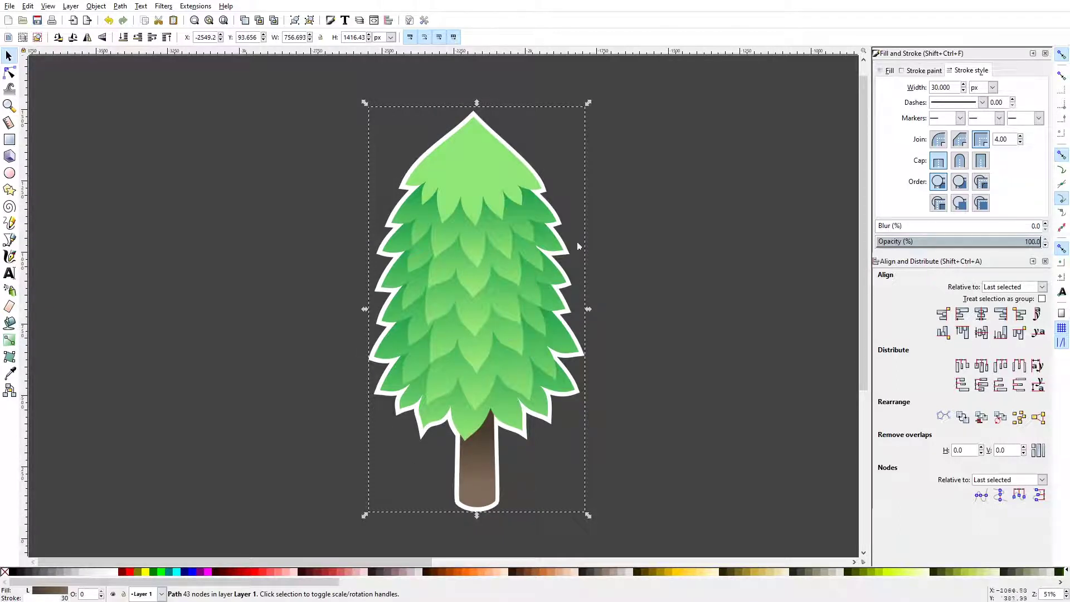
{"action": "left_click", "coordinate": [962, 74]}
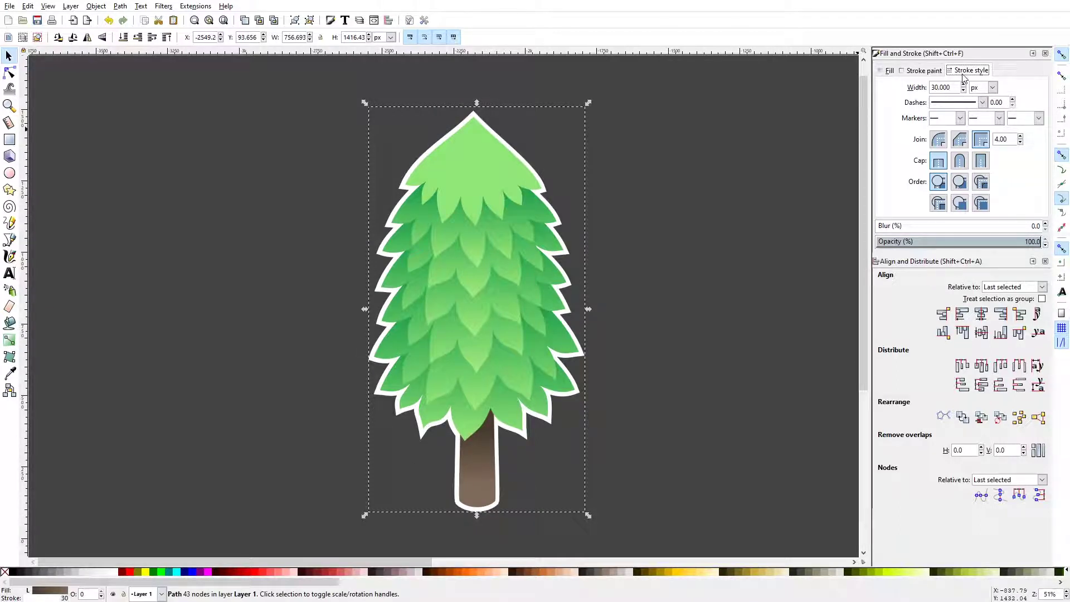
{"action": "left_click", "coordinate": [937, 142]}
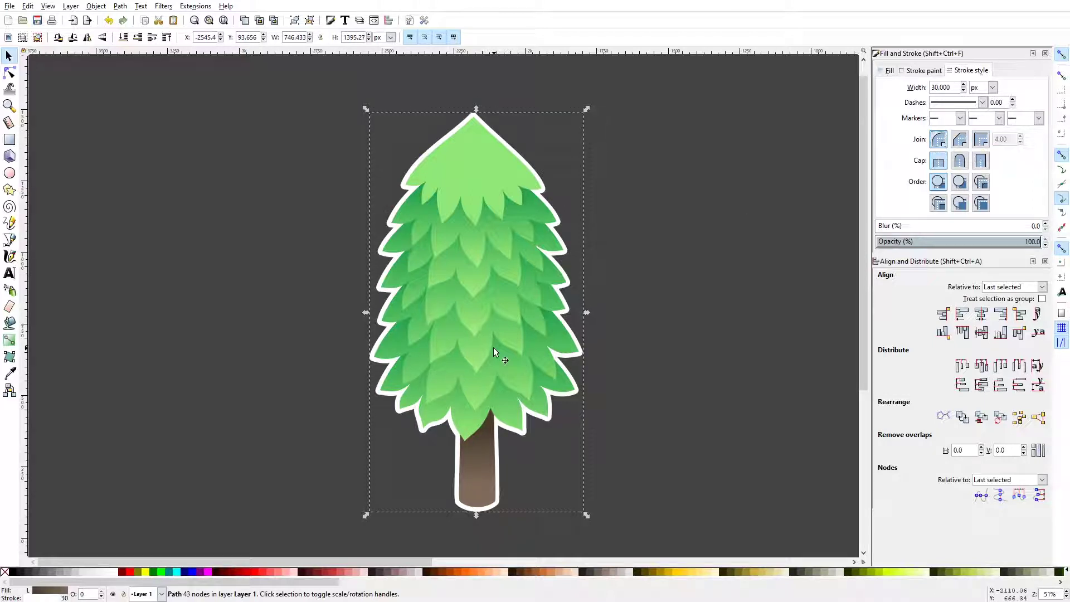
{"action": "scroll", "coordinate": [502, 423], "scroll_direction": "up", "scroll_amount": 2, "text": "ctrl"}
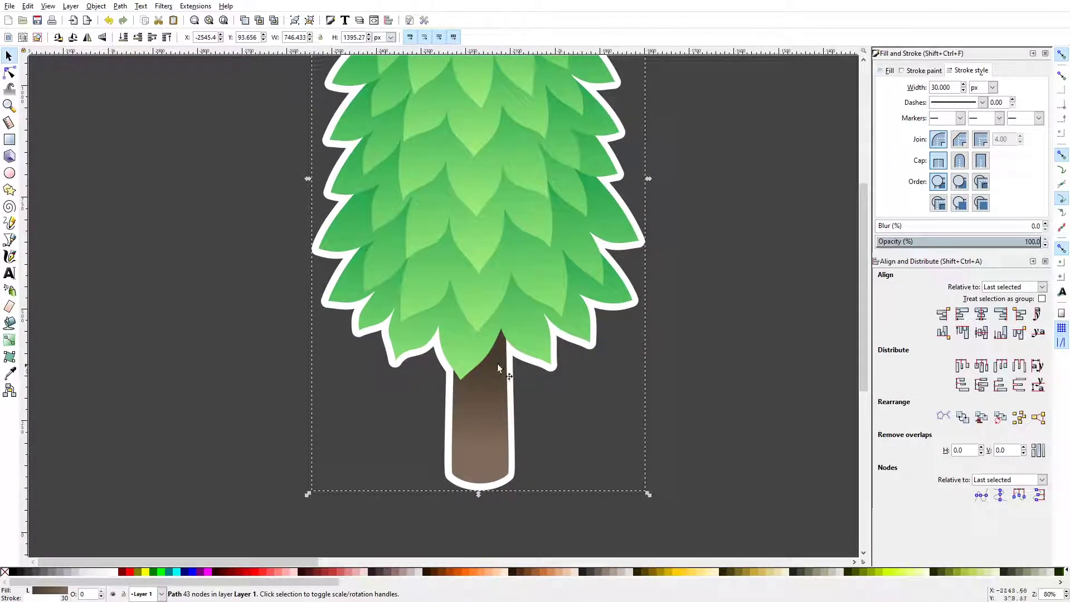
{"action": "scroll", "coordinate": [557, 211], "scroll_direction": "up", "scroll_amount": 8}
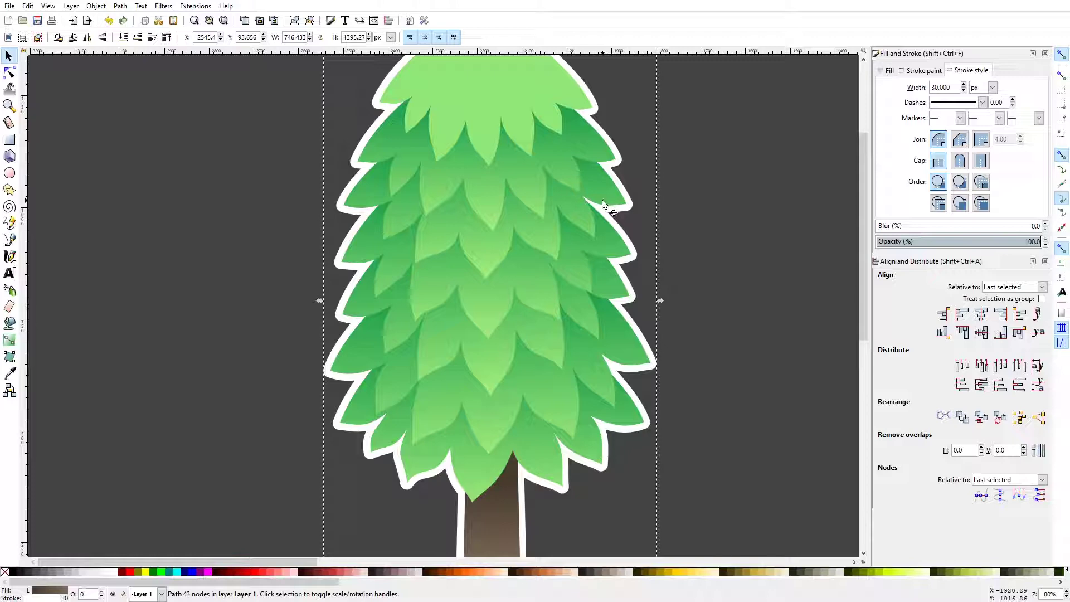
{"action": "scroll", "coordinate": [517, 249], "scroll_direction": "down", "scroll_amount": 2, "text": "ctrl"}
{"action": "left_click", "coordinate": [607, 176]}
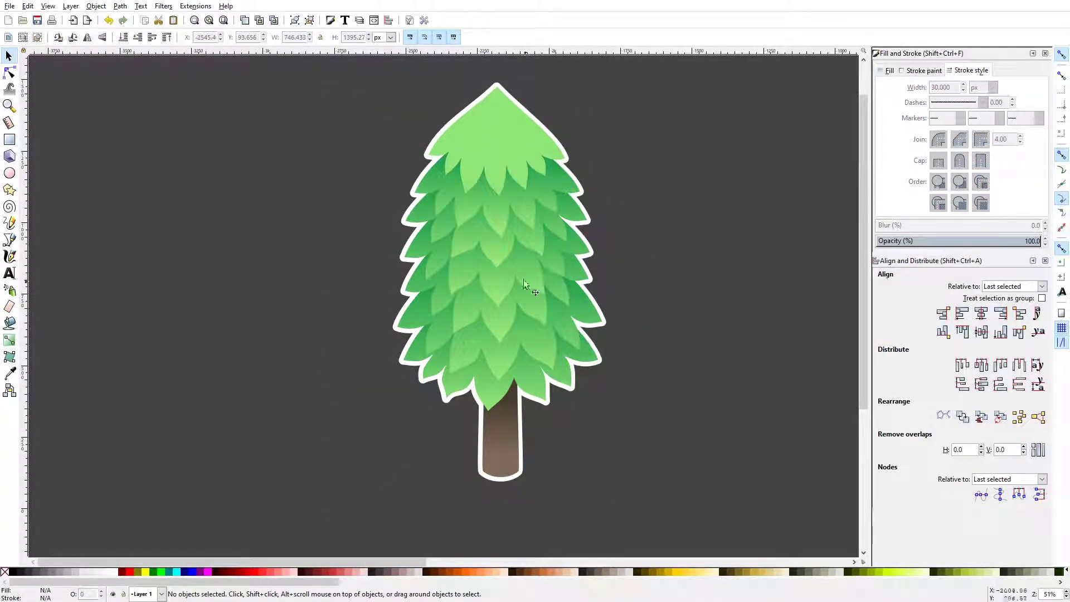
Select the whole outlined tree and move it next to the girl.
{"action": "scroll", "coordinate": [500, 302], "scroll_direction": "down", "scroll_amount": 2, "text": "ctrl"}
{"action": "left_click_drag", "start_coordinate": [639, 261], "coordinate": [320, 498]}
{"action": "left_click_drag", "start_coordinate": [177, 319], "coordinate": [714, 319]}
{"action": "left_click", "coordinate": [776, 348]}
{"action": "left_click_drag", "start_coordinate": [776, 349], "coordinate": [536, 352]}
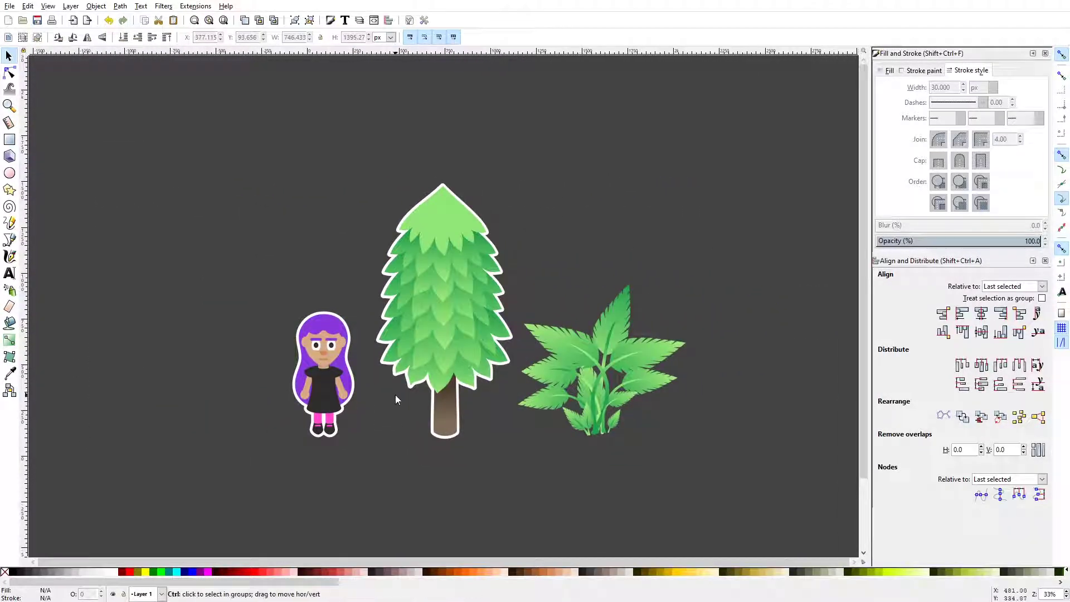
{"action": "scroll", "coordinate": [396, 394], "scroll_direction": "up", "scroll_amount": 4, "text": "ctrl"}
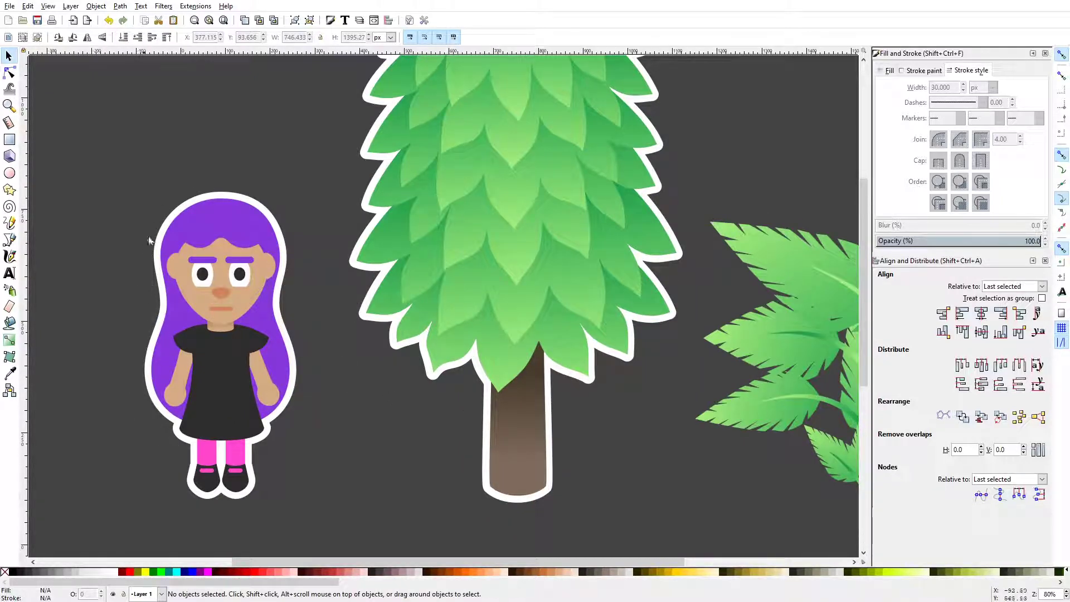
Check the stroke on the girl's hair outline, then bring the fern plant into view.
{"action": "left_click", "coordinate": [252, 202]}
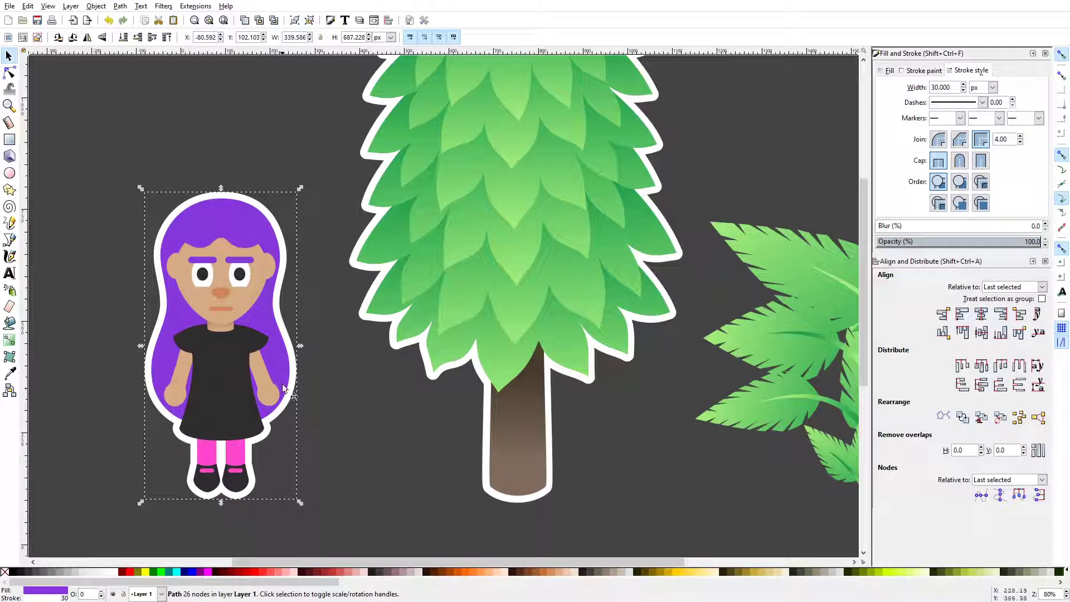
{"action": "left_click", "coordinate": [323, 228]}
{"action": "scroll", "coordinate": [534, 279], "scroll_direction": "down", "scroll_amount": 3, "text": "ctrl"}
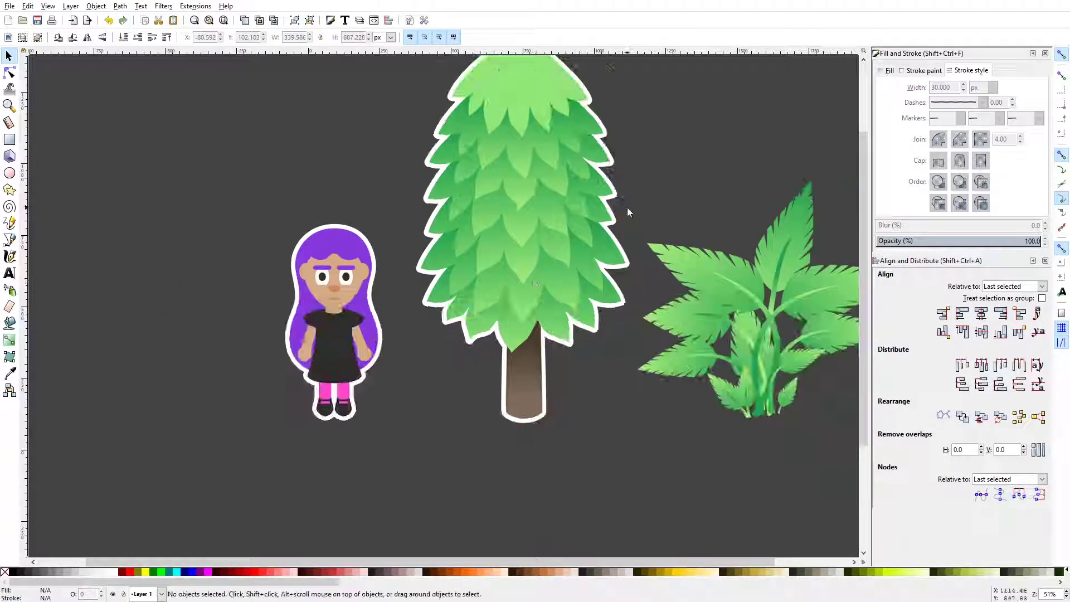
{"action": "left_click_drag", "start_coordinate": [601, 237], "coordinate": [561, 286]}
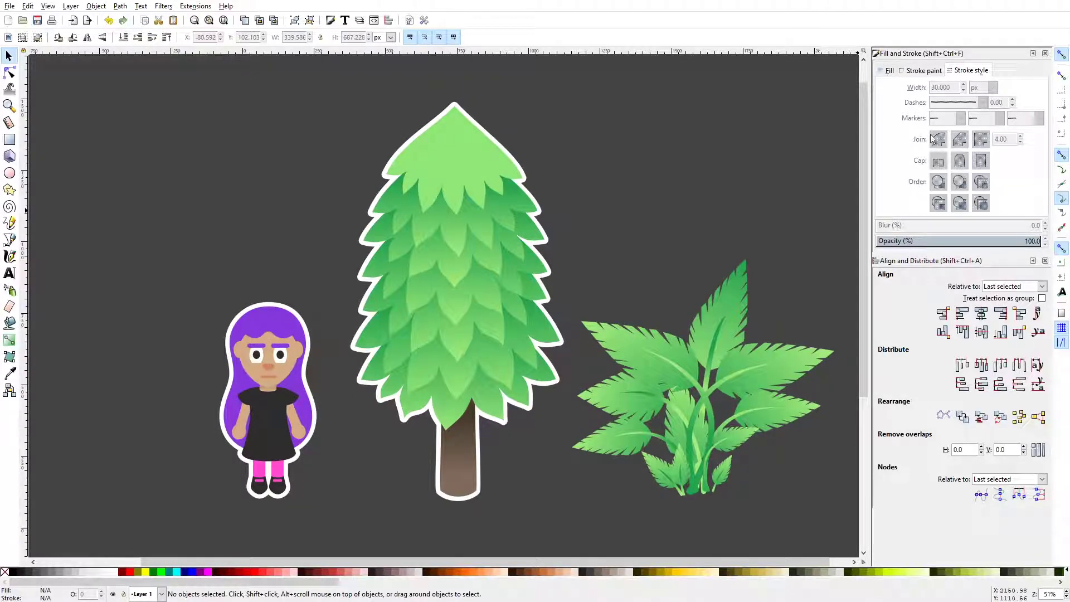
{"action": "left_click_drag", "start_coordinate": [538, 422], "coordinate": [370, 423]}
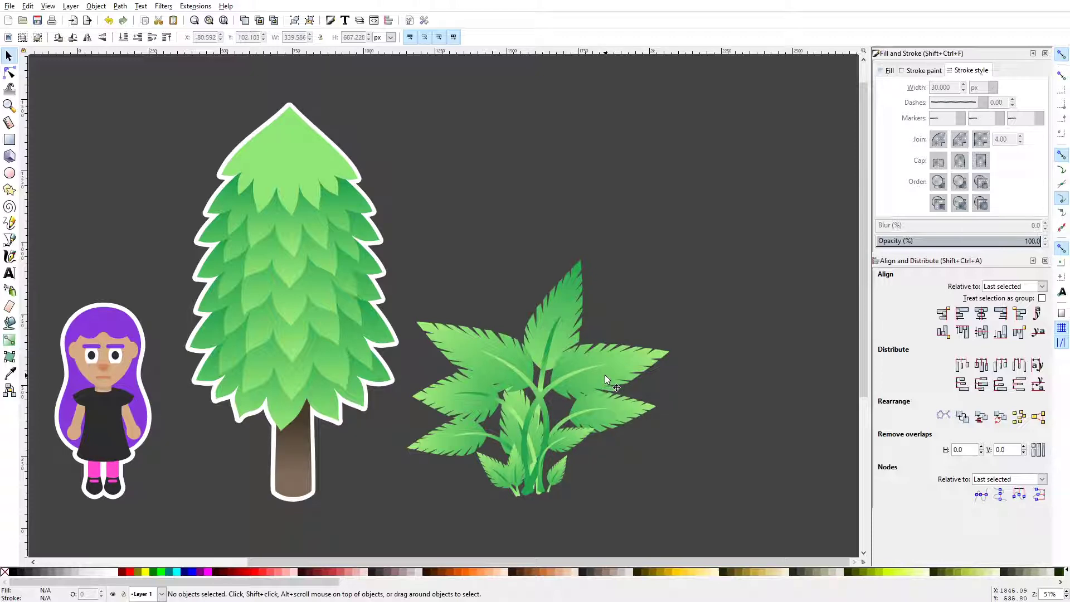
{"action": "left_click_drag", "start_coordinate": [604, 375], "coordinate": [484, 325]}
{"action": "scroll", "coordinate": [415, 341], "scroll_direction": "up", "scroll_amount": 1}
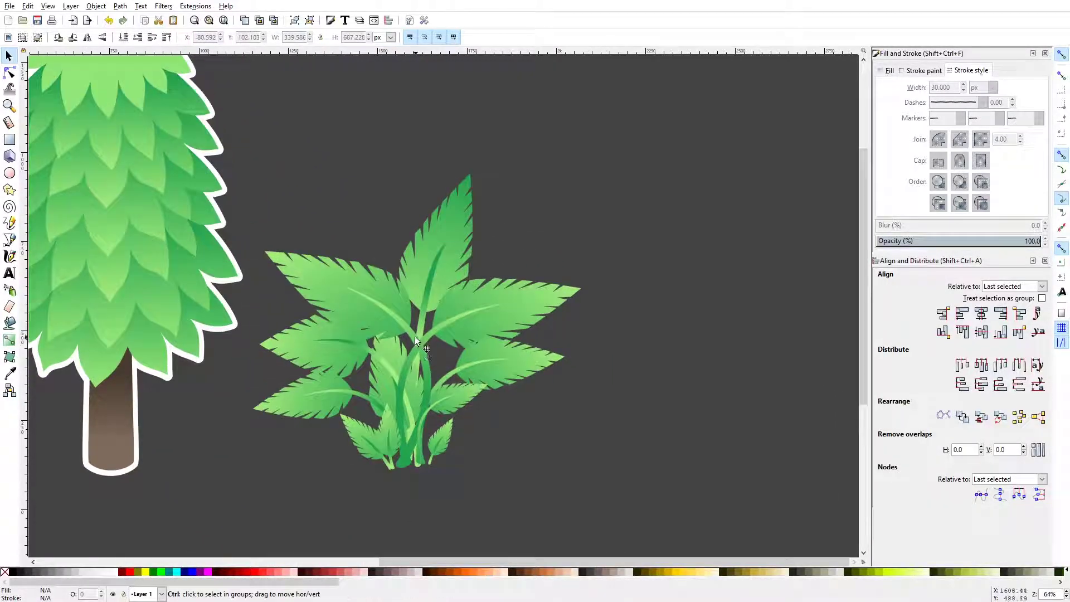
Copy the fern group and place the pasted copy to the right of the original.
{"action": "left_click", "coordinate": [415, 341]}
{"action": "left_click_drag", "start_coordinate": [674, 364], "coordinate": [471, 367]}
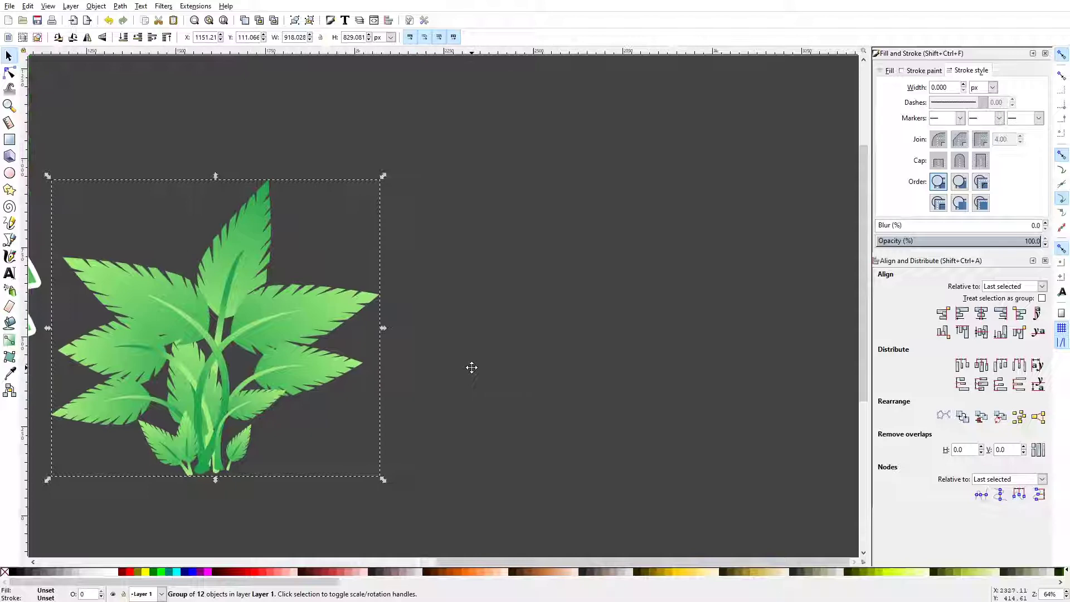
{"action": "key", "text": "ctrl+c"}
{"action": "key", "text": "ctrl+v"}
{"action": "left_click_drag", "start_coordinate": [526, 334], "coordinate": [557, 348]}
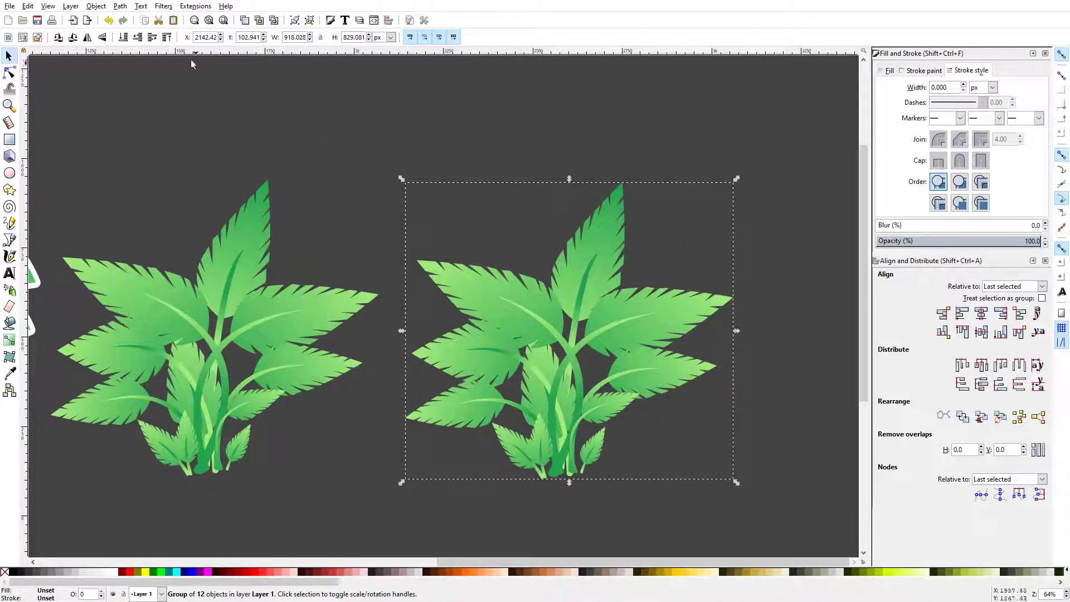
Ungroup the fern copy fully and apply Path > Union to form a single shape.
{"action": "left_click", "coordinate": [96, 6]}
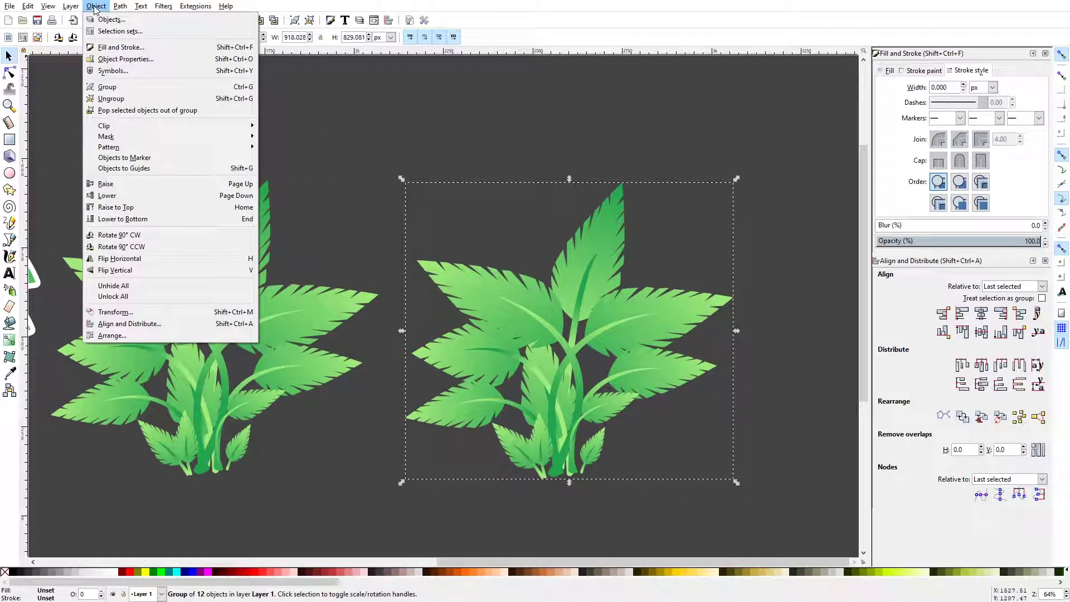
{"action": "left_click", "coordinate": [101, 99]}
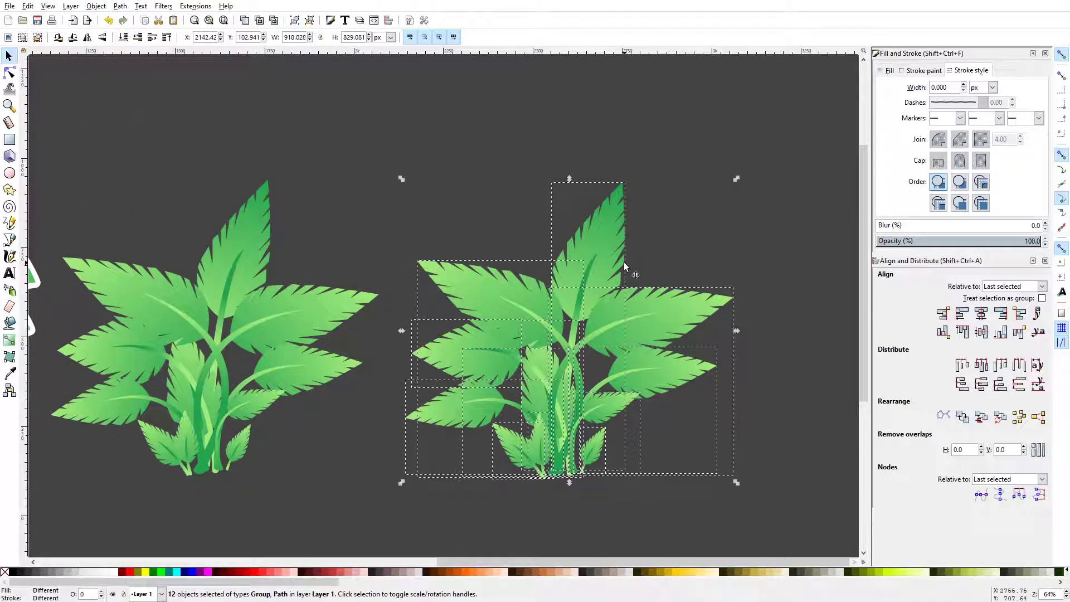
{"action": "left_click", "coordinate": [120, 6]}
{"action": "left_click", "coordinate": [131, 72]}
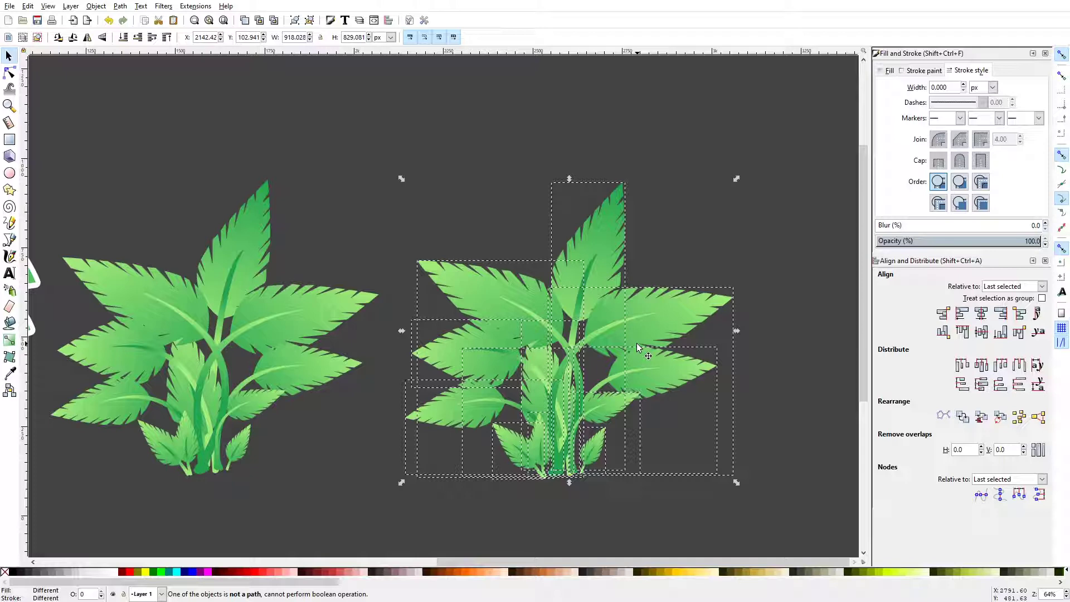
{"action": "key", "text": "ctrl+shift+g"}
{"action": "key", "text": "ctrl+shift+g"}
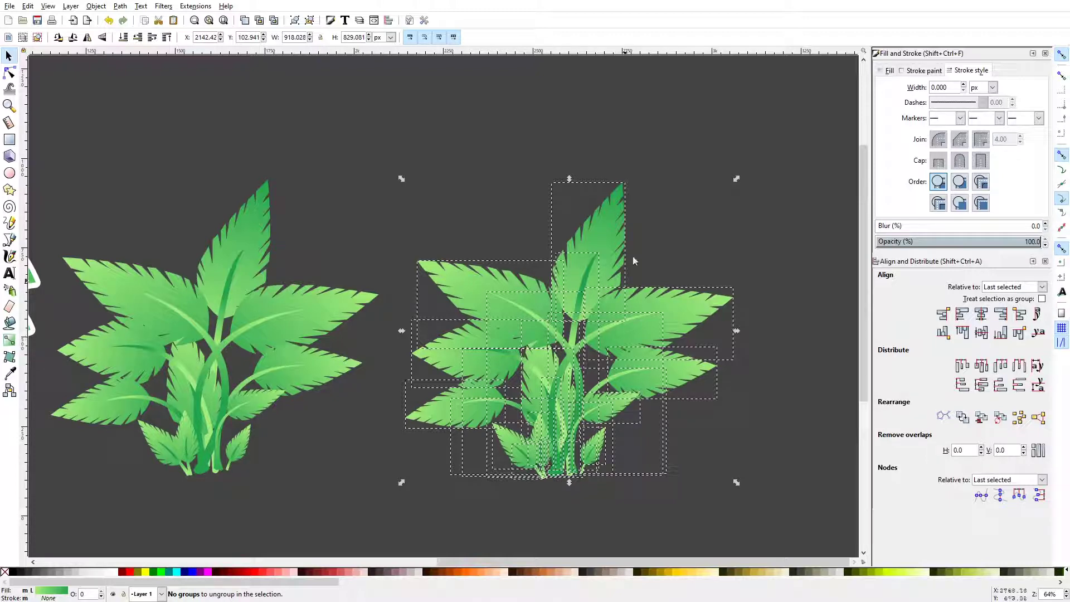
{"action": "left_click", "coordinate": [121, 7]}
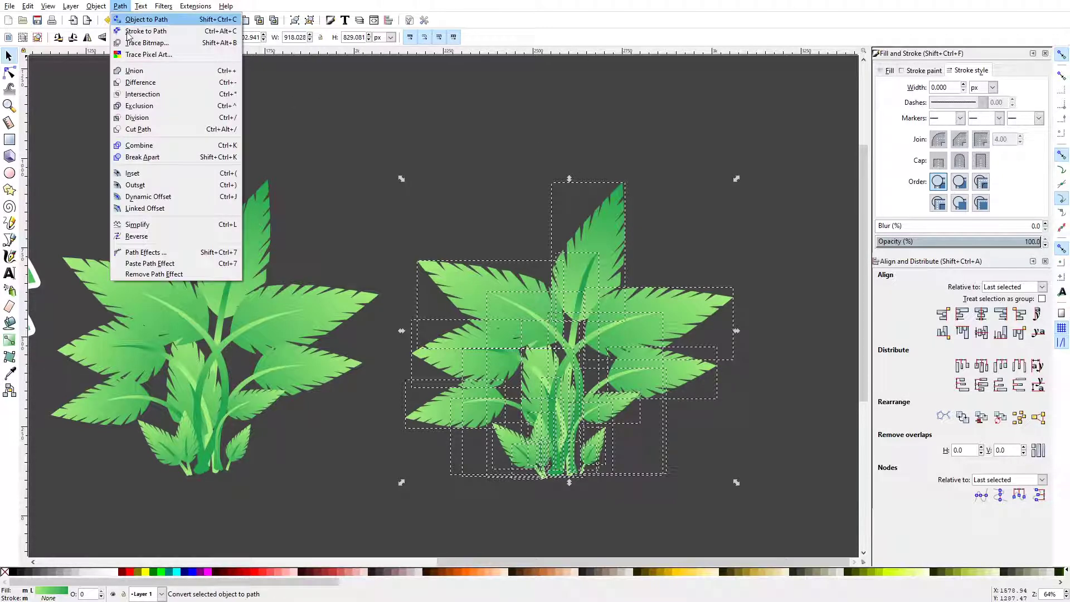
{"action": "left_click", "coordinate": [139, 71]}
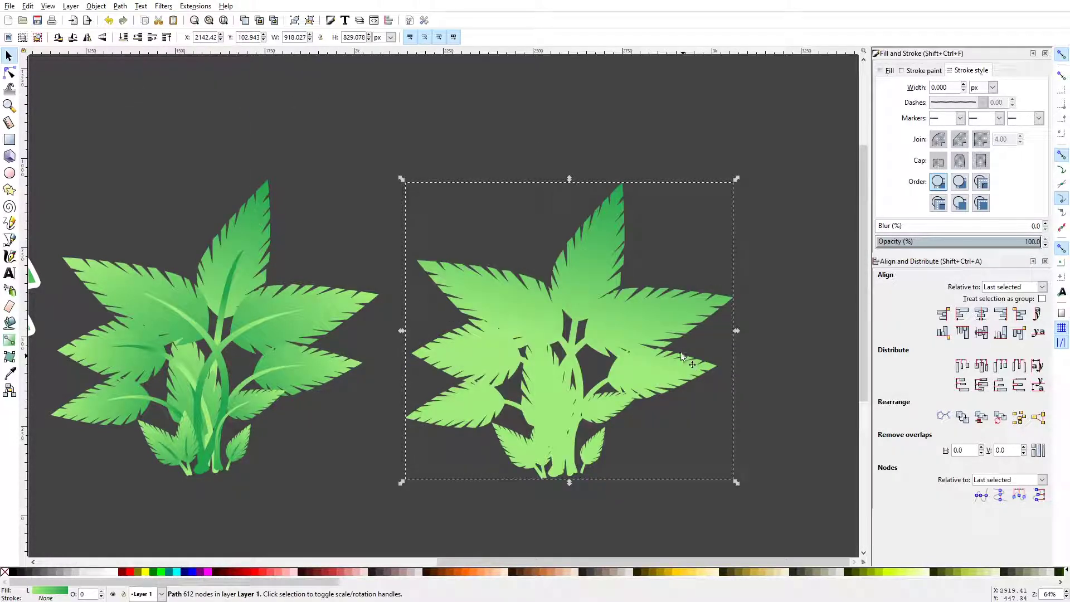
Give the merged fern silhouette a flat white stroke 30 px wide.
{"action": "left_click", "coordinate": [920, 71]}
{"action": "left_click", "coordinate": [904, 89]}
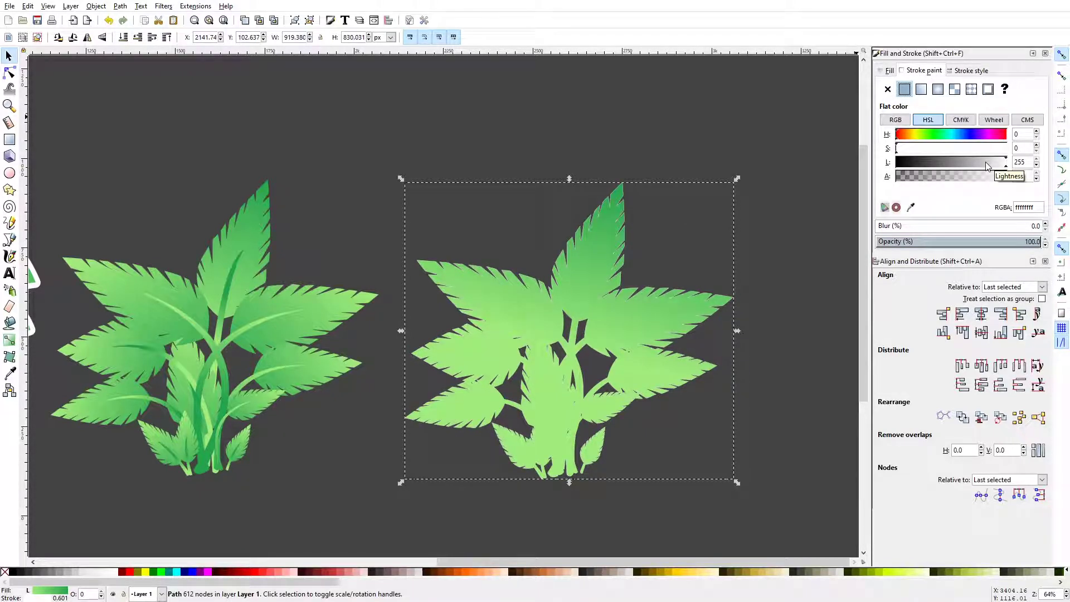
{"action": "left_click", "coordinate": [957, 75]}
{"action": "type", "text": "30,0"}
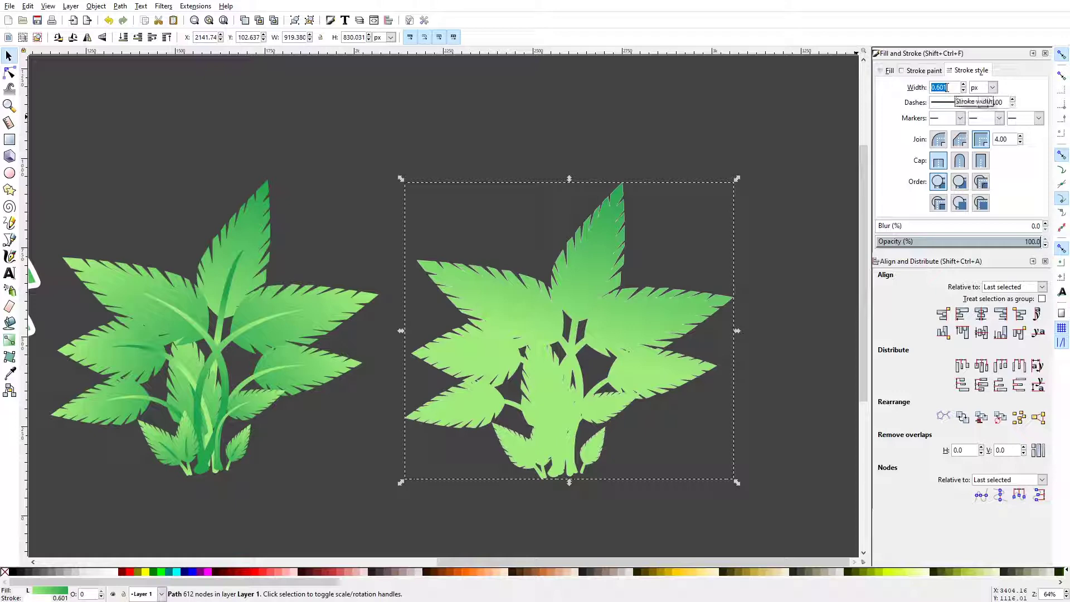
{"action": "key", "text": "Return"}
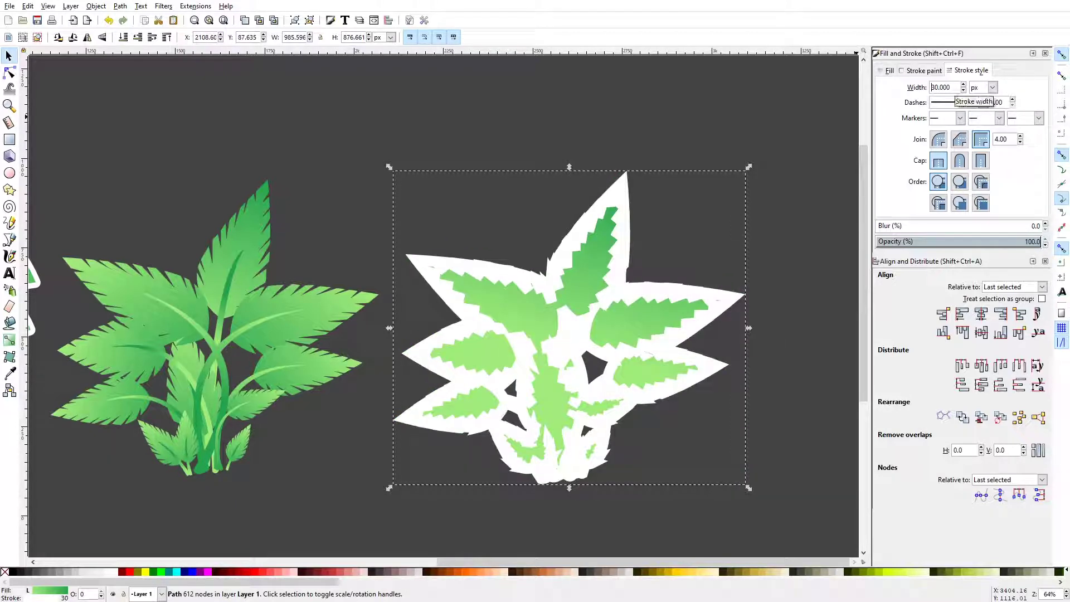
{"action": "left_click", "coordinate": [696, 184]}
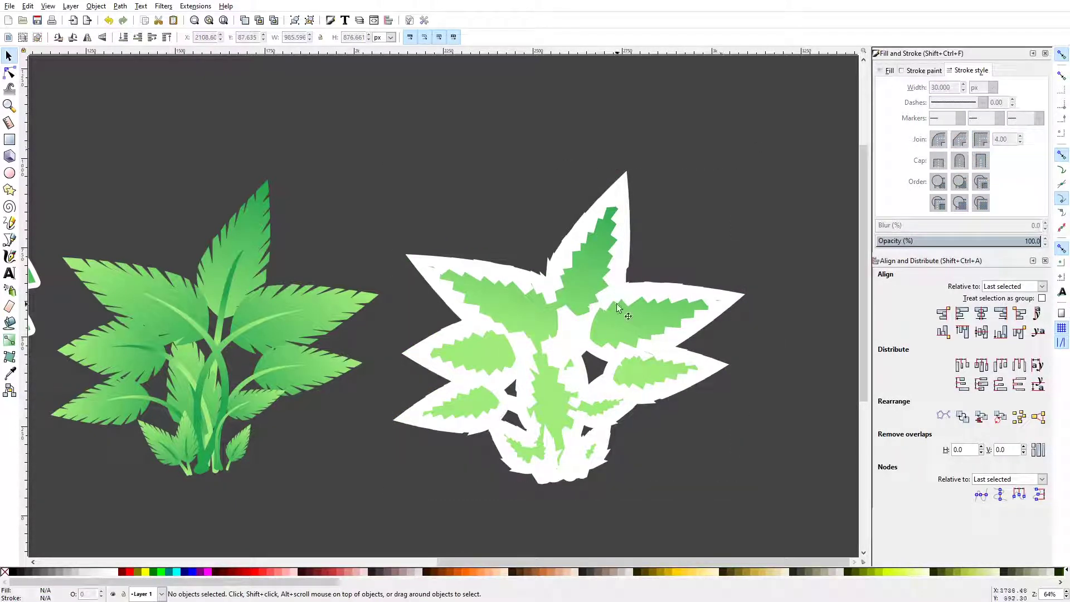
{"action": "scroll", "coordinate": [572, 268], "scroll_direction": "up", "scroll_amount": 3, "text": "ctrl"}
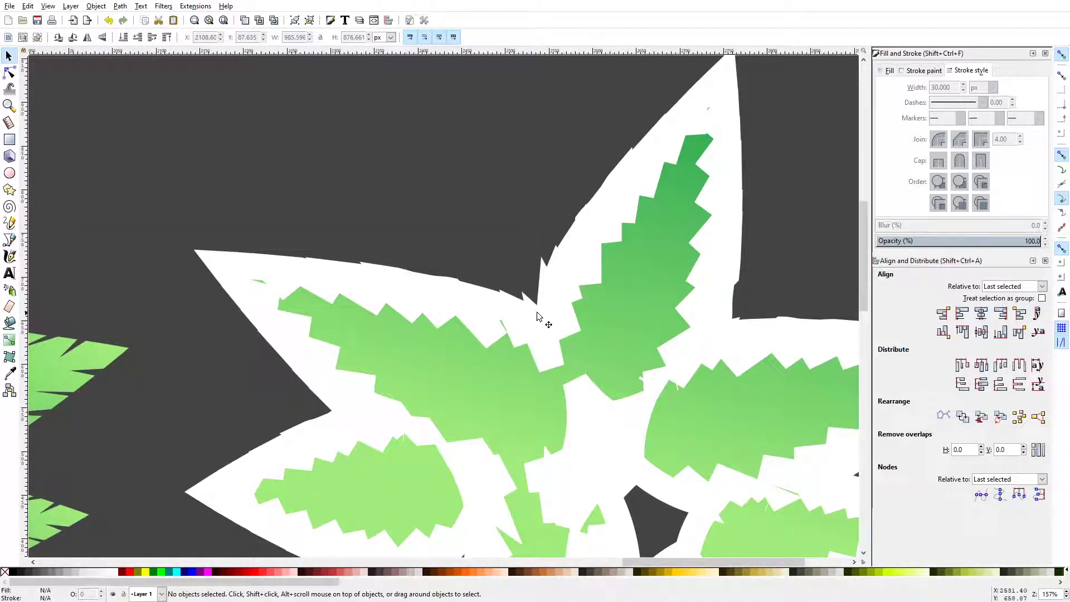
{"action": "scroll", "coordinate": [564, 281], "scroll_direction": "down", "scroll_amount": 3, "text": "ctrl"}
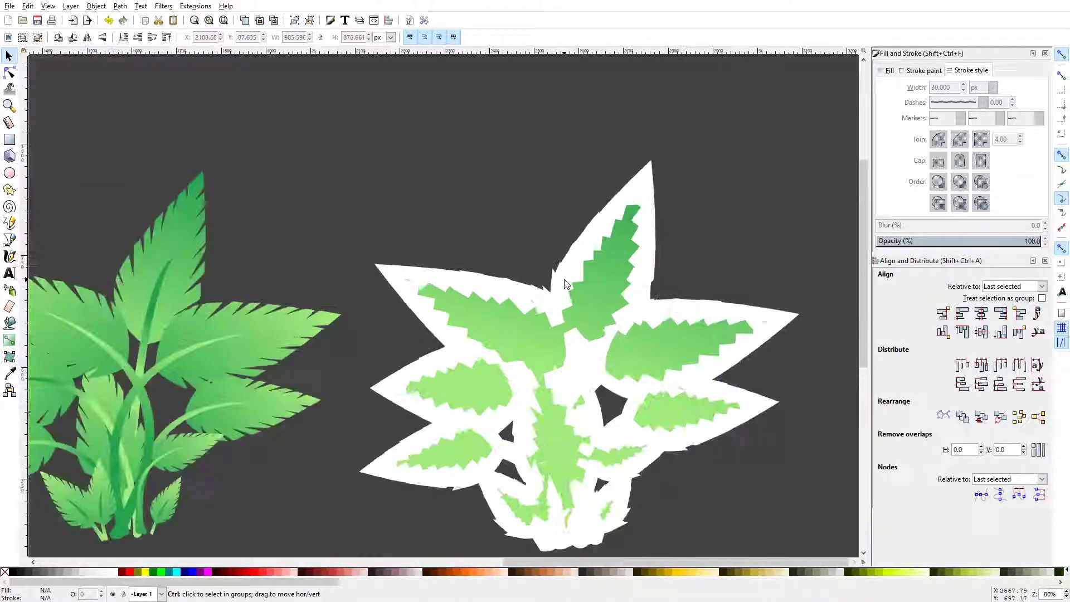
{"action": "scroll", "coordinate": [613, 267], "scroll_direction": "left", "scroll_amount": 3}
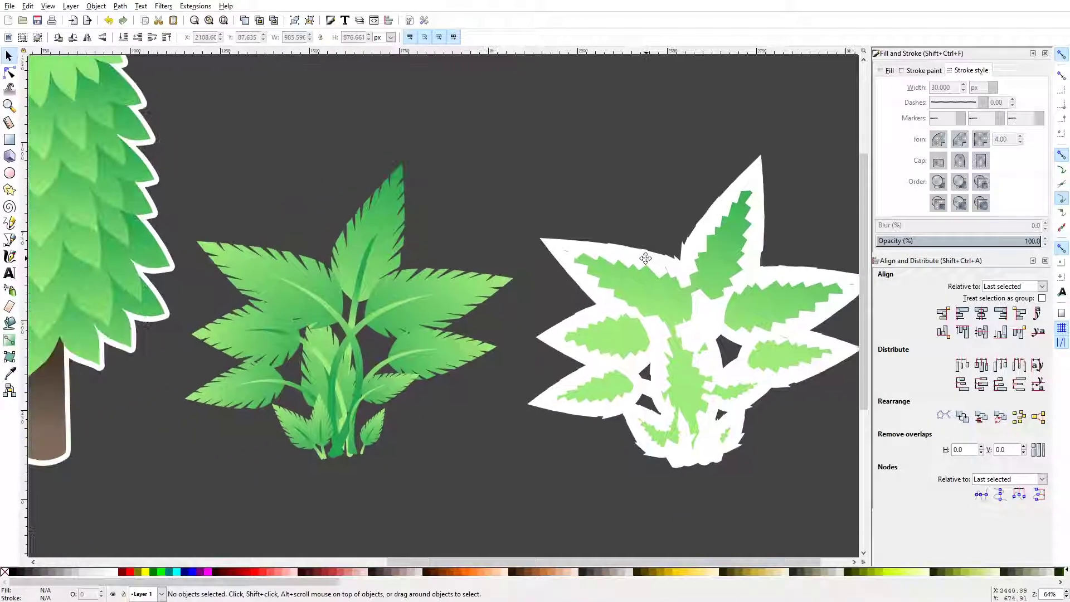
Centre the white silhouette on the green fern on both axes and move them right together.
{"action": "left_click", "coordinate": [666, 275]}
{"action": "left_click", "coordinate": [361, 294], "text": "shift"}
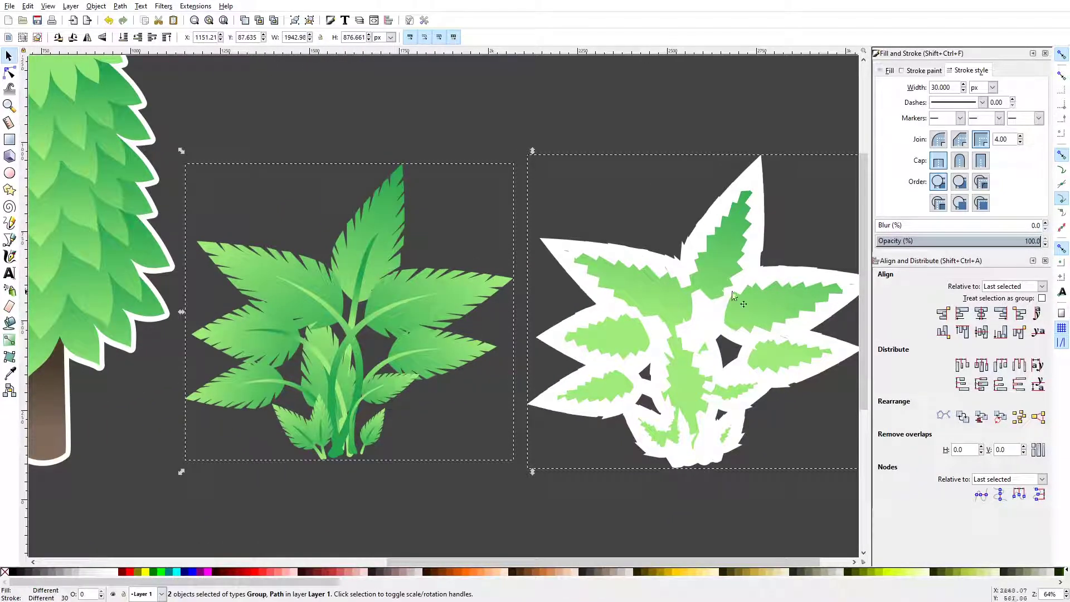
{"action": "left_click", "coordinate": [981, 313]}
{"action": "left_click", "coordinate": [981, 332]}
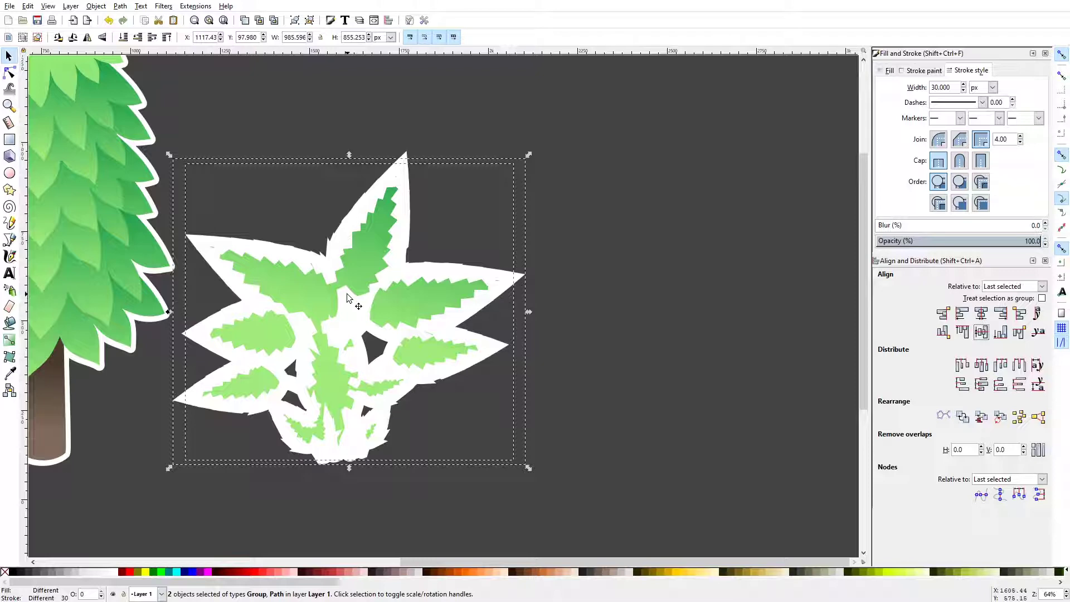
{"action": "left_click_drag", "start_coordinate": [346, 296], "coordinate": [497, 297]}
{"action": "key", "text": "Escape"}
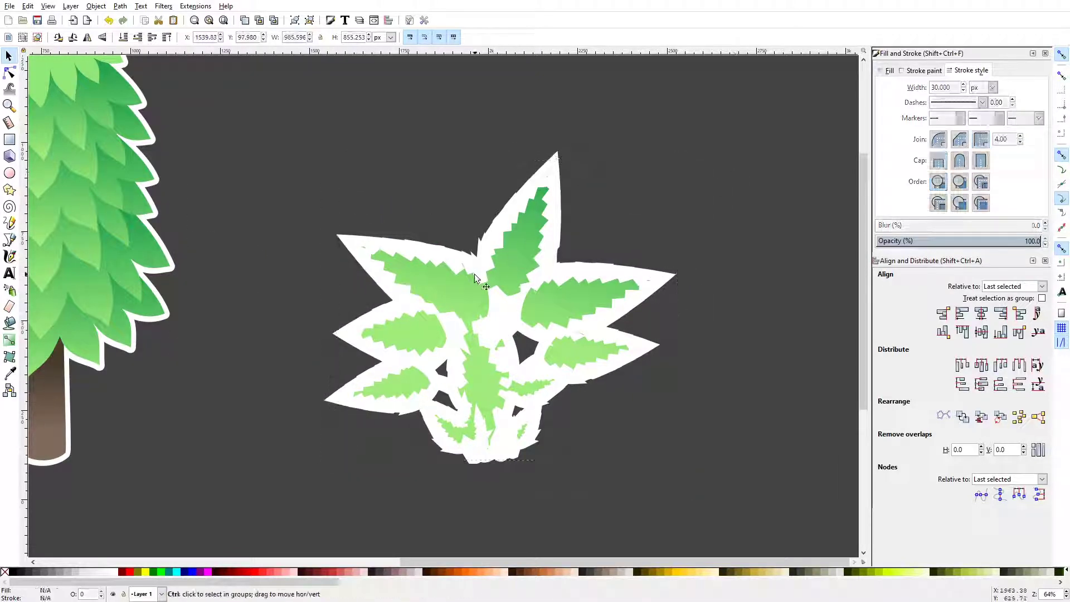
{"action": "scroll", "coordinate": [474, 273], "scroll_direction": "up", "scroll_amount": 1}
Give the white outline Round joins and lower it to the bottom behind the leaves.
{"action": "left_click", "coordinate": [489, 249], "text": "ctrl"}
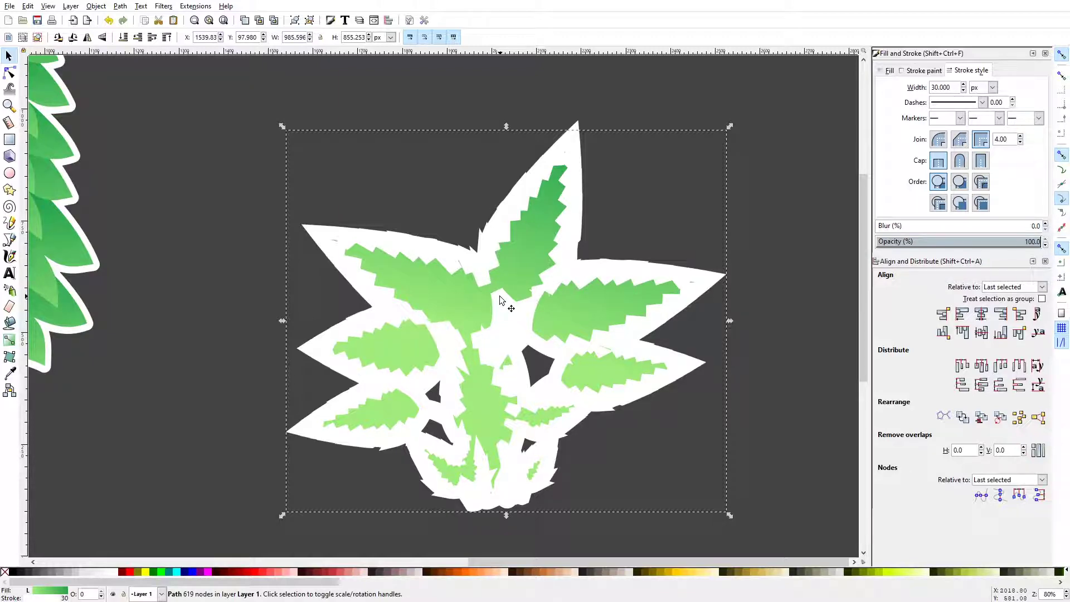
{"action": "left_click", "coordinate": [941, 141]}
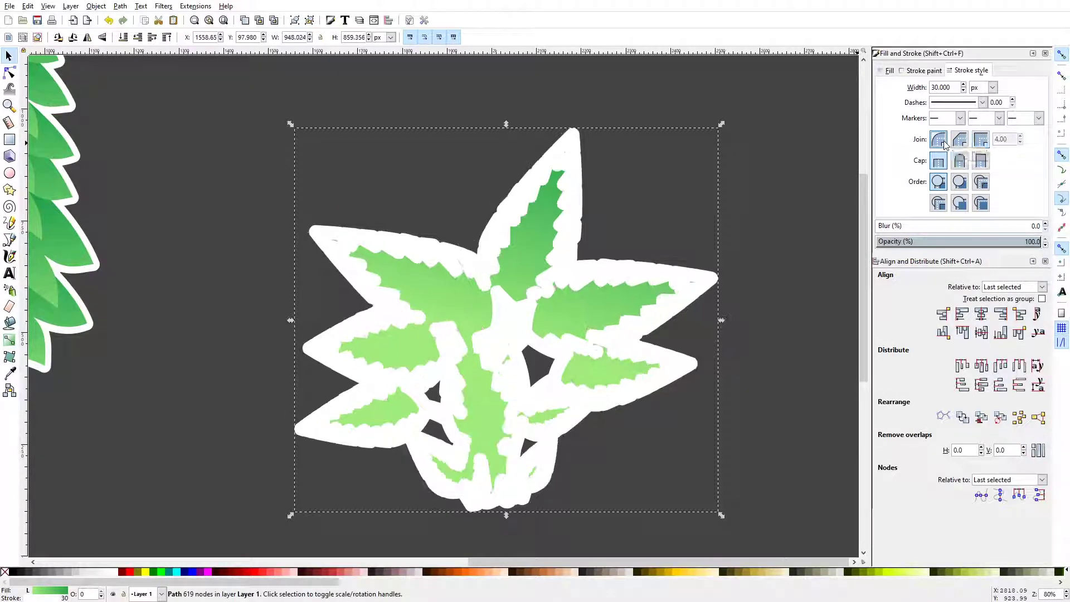
{"action": "left_click", "coordinate": [766, 200]}
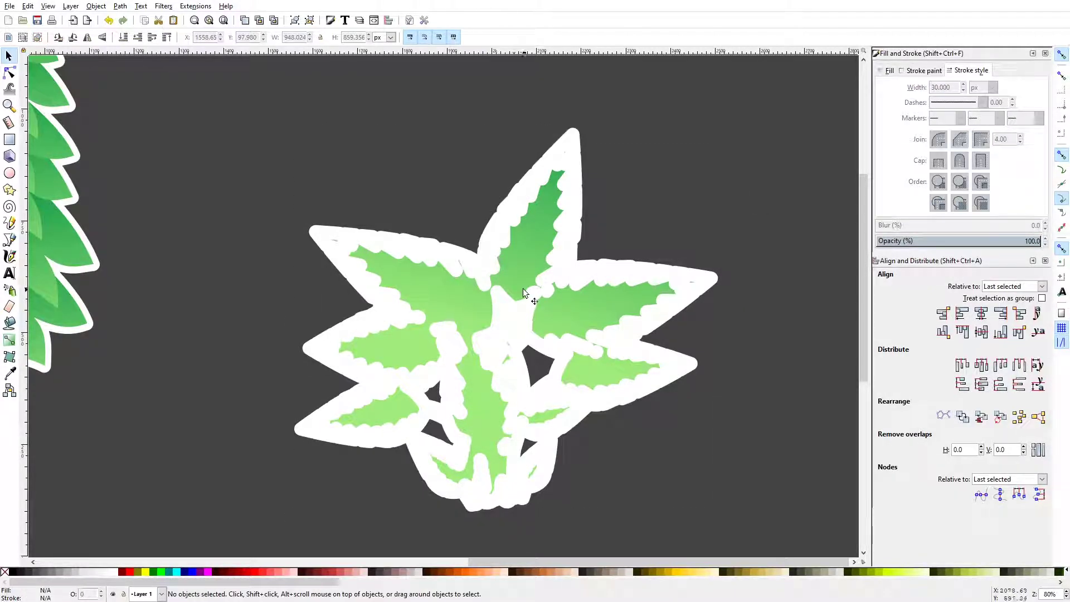
{"action": "left_click", "coordinate": [404, 446]}
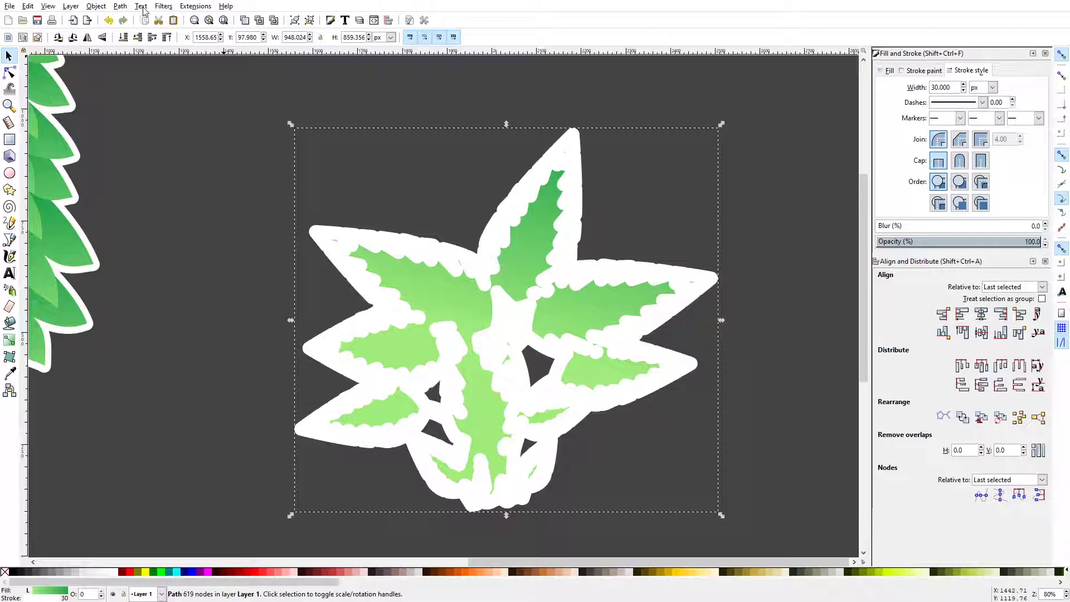
{"action": "left_click", "coordinate": [95, 6]}
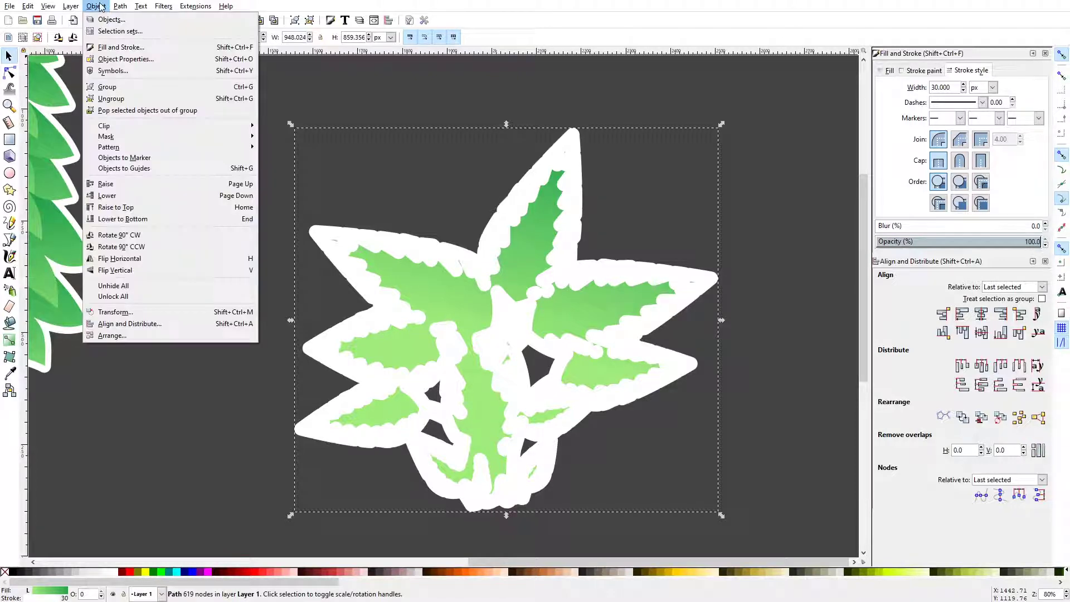
{"action": "left_click", "coordinate": [117, 221]}
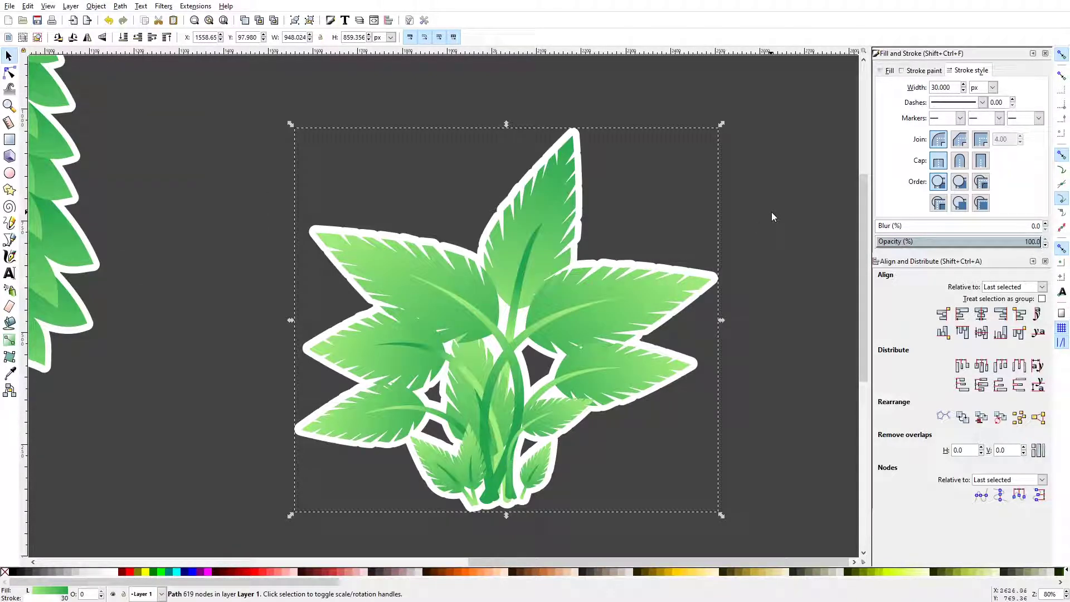
{"action": "left_click", "coordinate": [771, 213]}
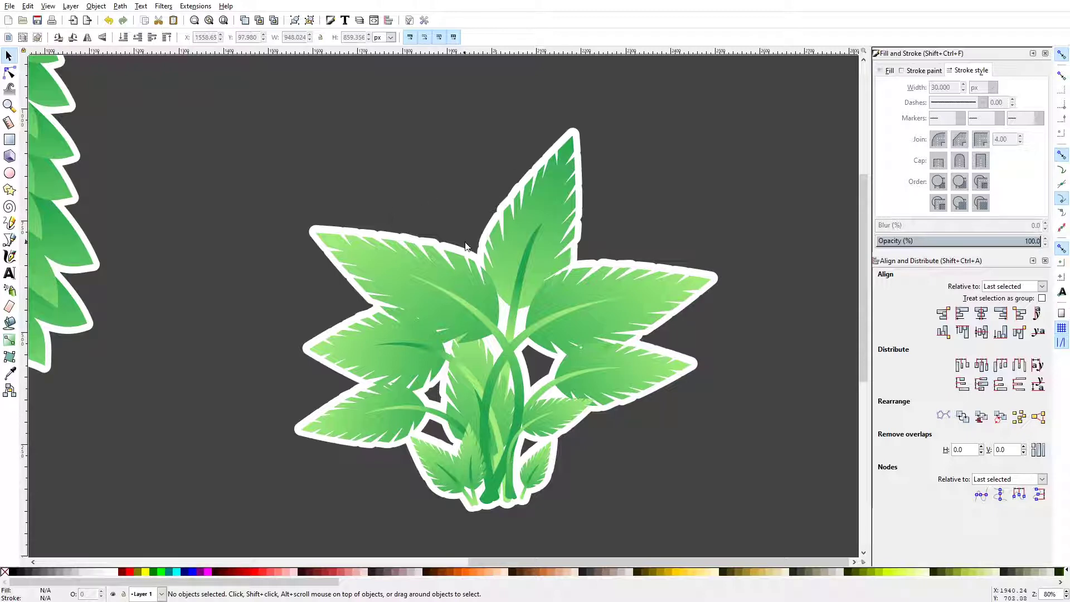
{"action": "scroll", "coordinate": [466, 246], "scroll_direction": "up", "scroll_amount": 3, "text": "ctrl"}
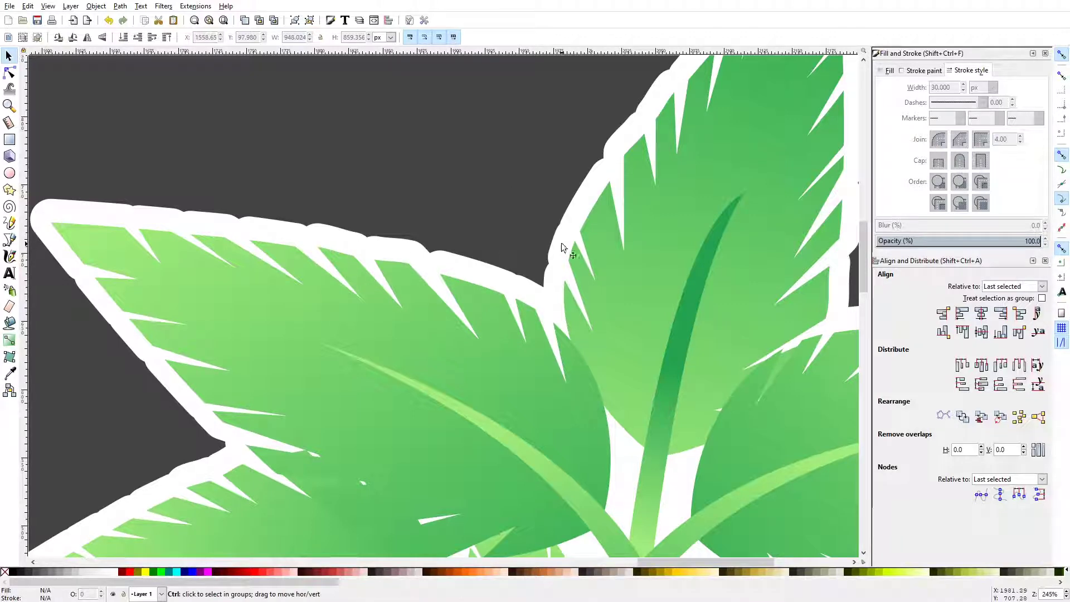
{"action": "scroll", "coordinate": [563, 246], "scroll_direction": "down", "scroll_amount": 4, "text": "ctrl"}
{"action": "scroll", "coordinate": [584, 251], "scroll_direction": "right", "scroll_amount": 3}
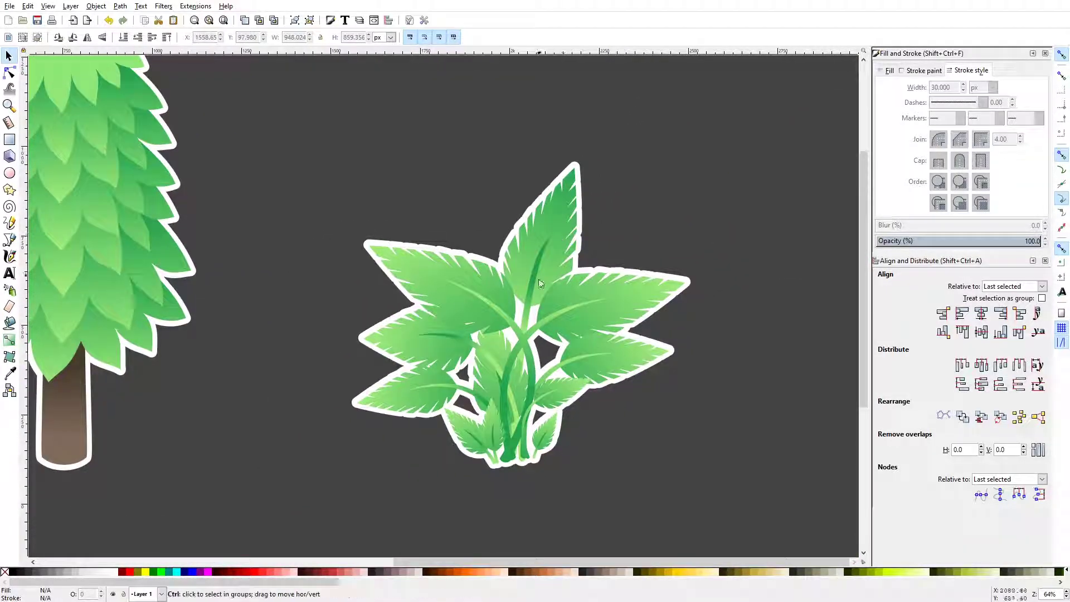
{"action": "scroll", "coordinate": [538, 279], "scroll_direction": "up", "scroll_amount": 1}
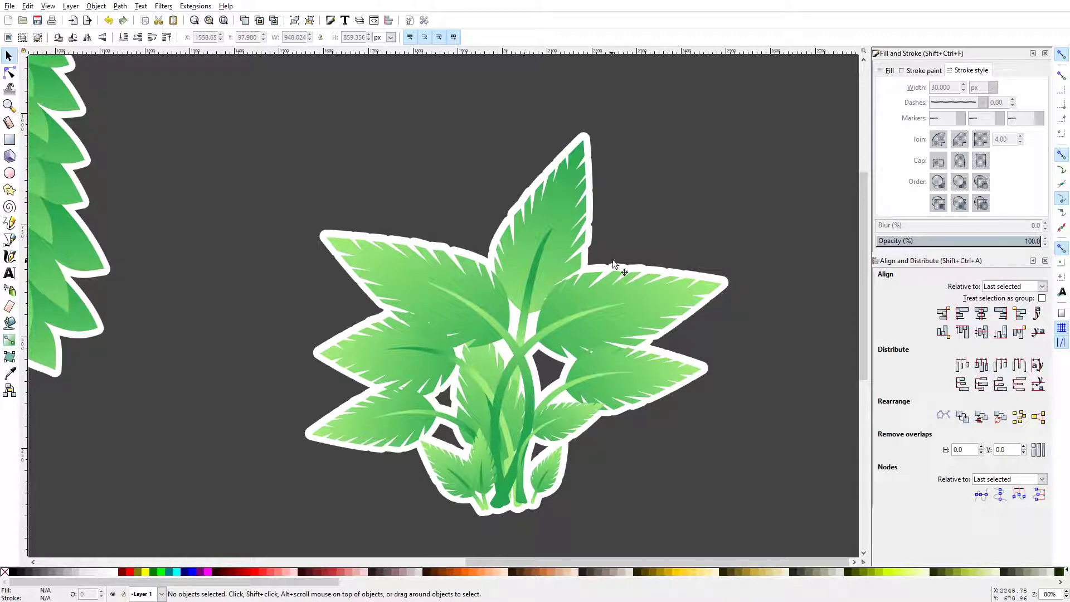
Select the fern with its white outline and move them left beside the pine tree.
{"action": "scroll", "coordinate": [533, 256], "scroll_direction": "down", "scroll_amount": 2}
{"action": "scroll", "coordinate": [559, 269], "scroll_direction": "left", "scroll_amount": 2}
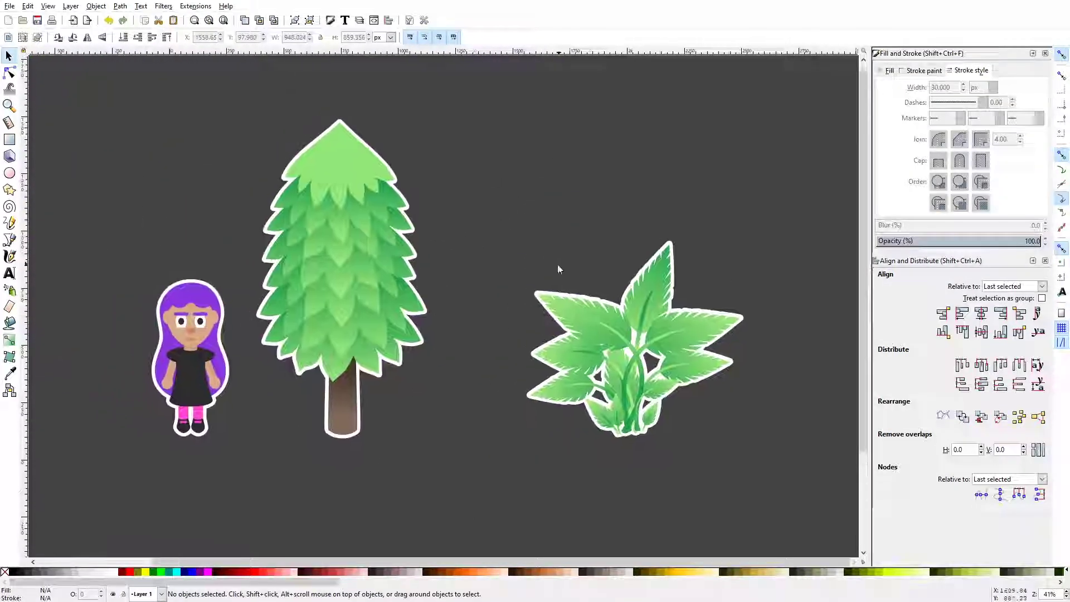
{"action": "left_click_drag", "start_coordinate": [632, 415], "coordinate": [763, 417]}
{"action": "key", "text": "ctrl+z"}
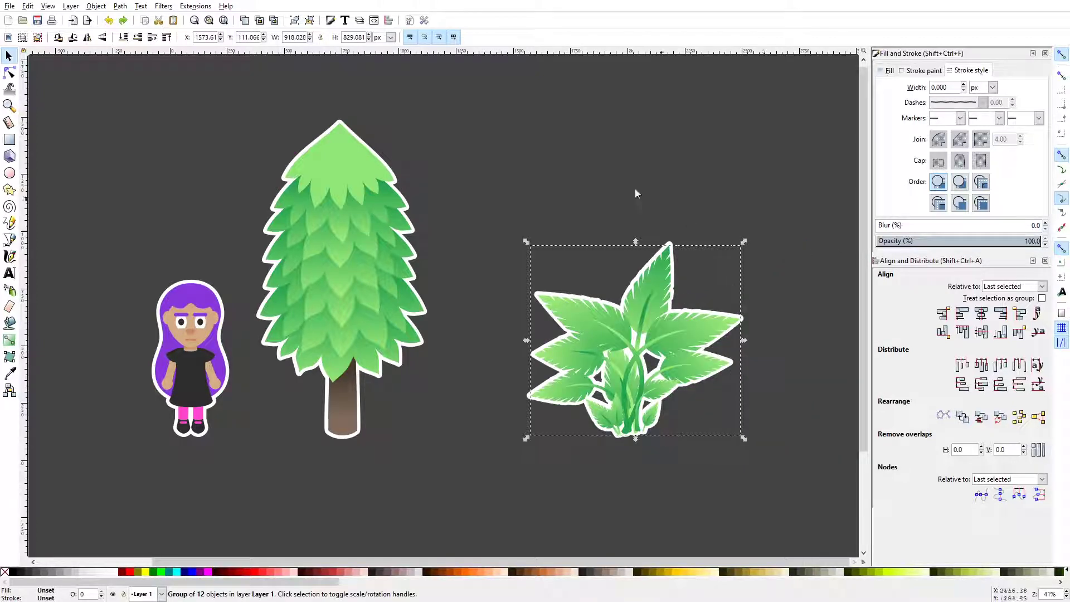
{"action": "left_click_drag", "start_coordinate": [697, 175], "coordinate": [508, 440]}
{"action": "mouse_move", "coordinate": [713, 393]}
{"action": "left_mouse_down", "text": "ctrl"}
{"action": "mouse_move", "coordinate": [646, 365]}
{"action": "mouse_move", "coordinate": [499, 365]}
{"action": "left_mouse_up", "text": "ctrl"}
{"action": "scroll", "coordinate": [475, 371], "scroll_direction": "up", "scroll_amount": 2}
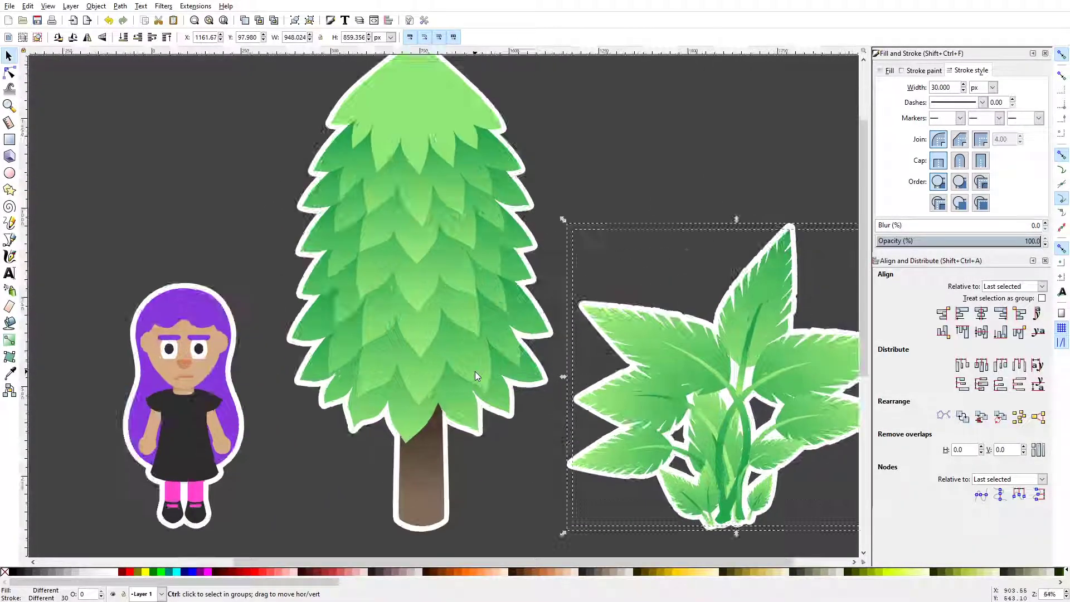
{"action": "scroll", "coordinate": [529, 337], "scroll_direction": "up", "scroll_amount": 1}
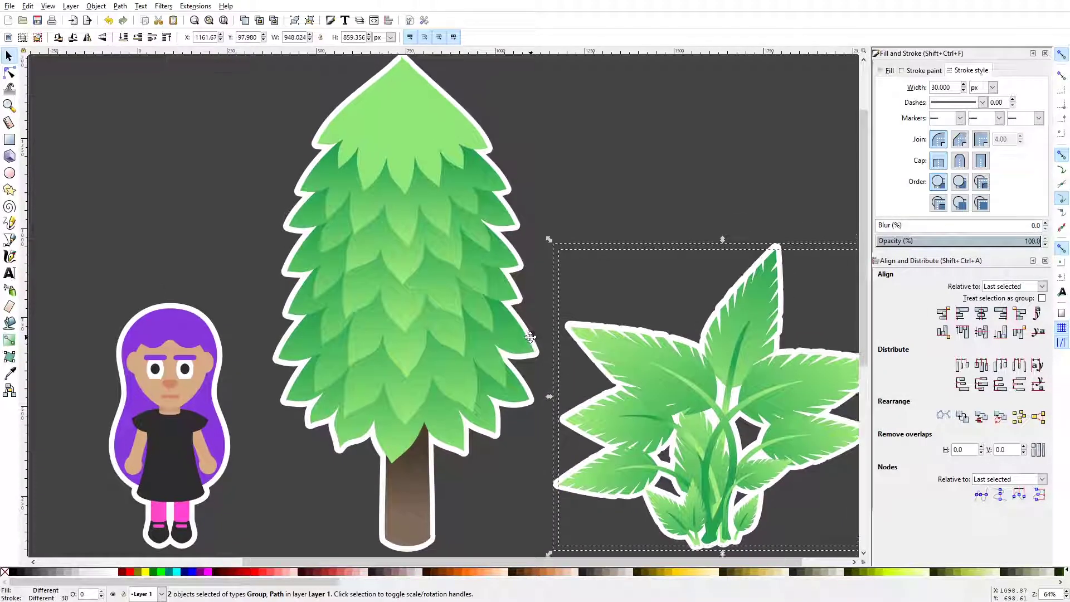
{"action": "left_click", "coordinate": [610, 215]}
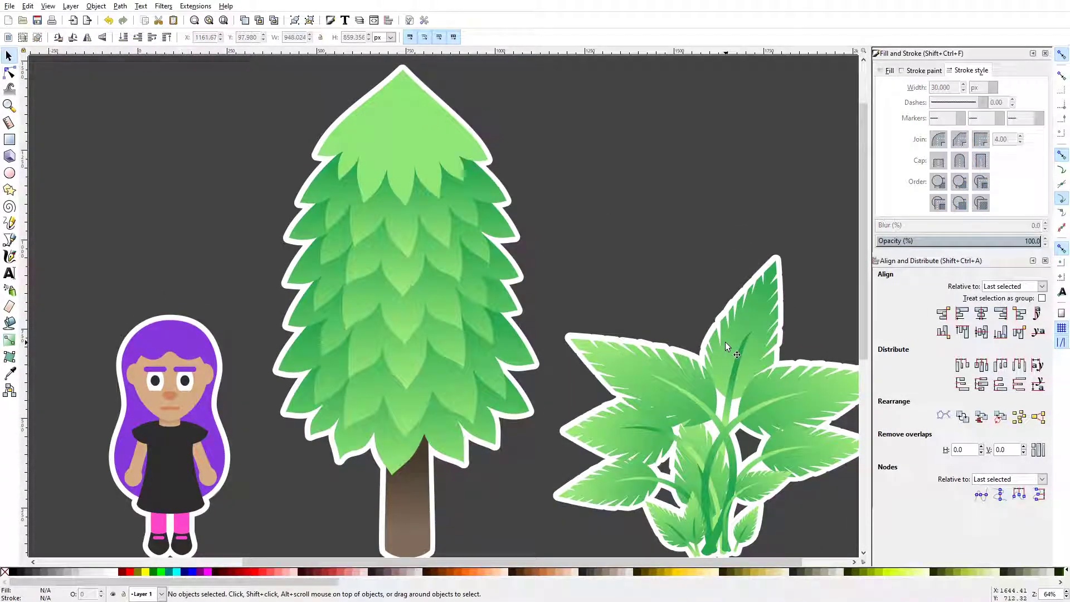
{"action": "left_click_drag", "start_coordinate": [724, 342], "coordinate": [681, 335]}
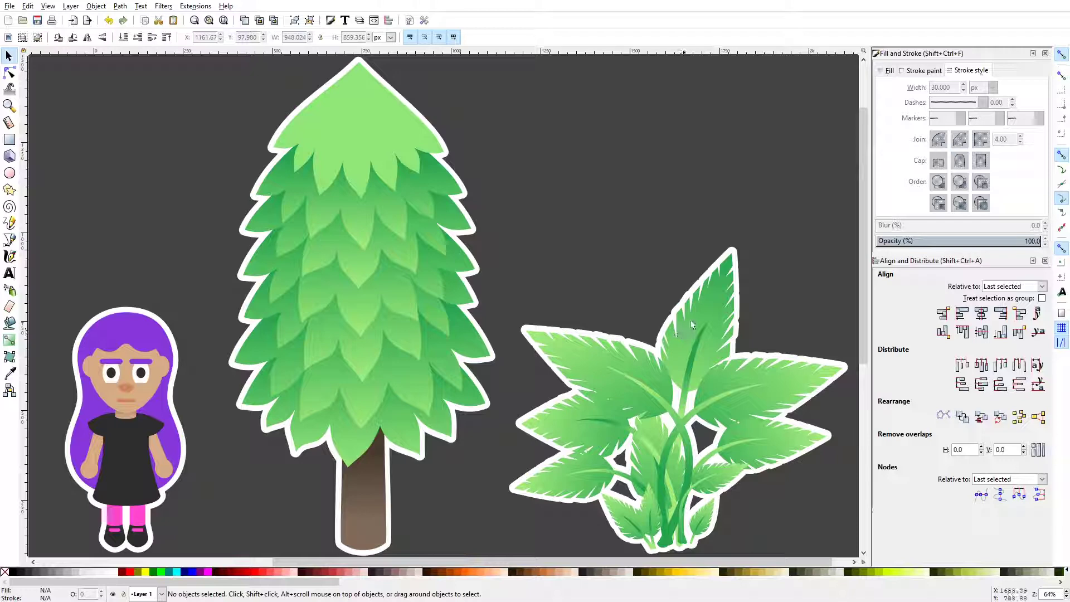